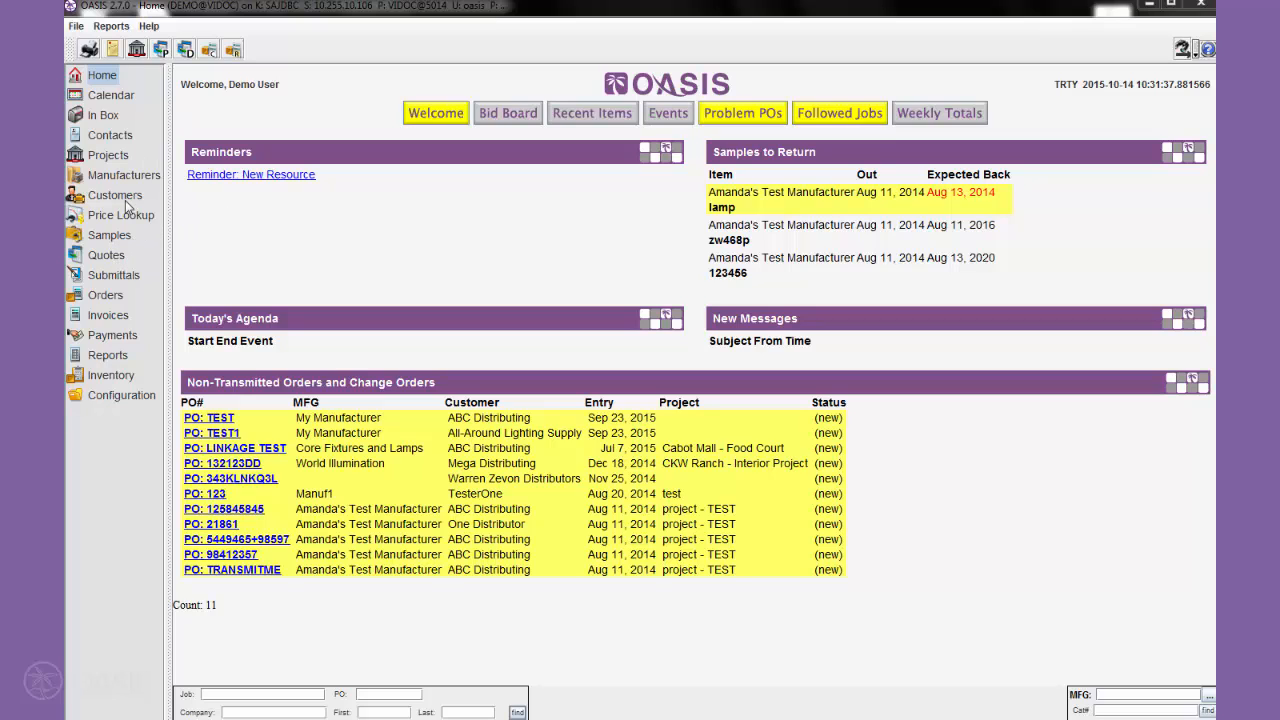
Step: Open the Customizable Order Listing report builder for orders and reposition its window
left_click(106, 295)
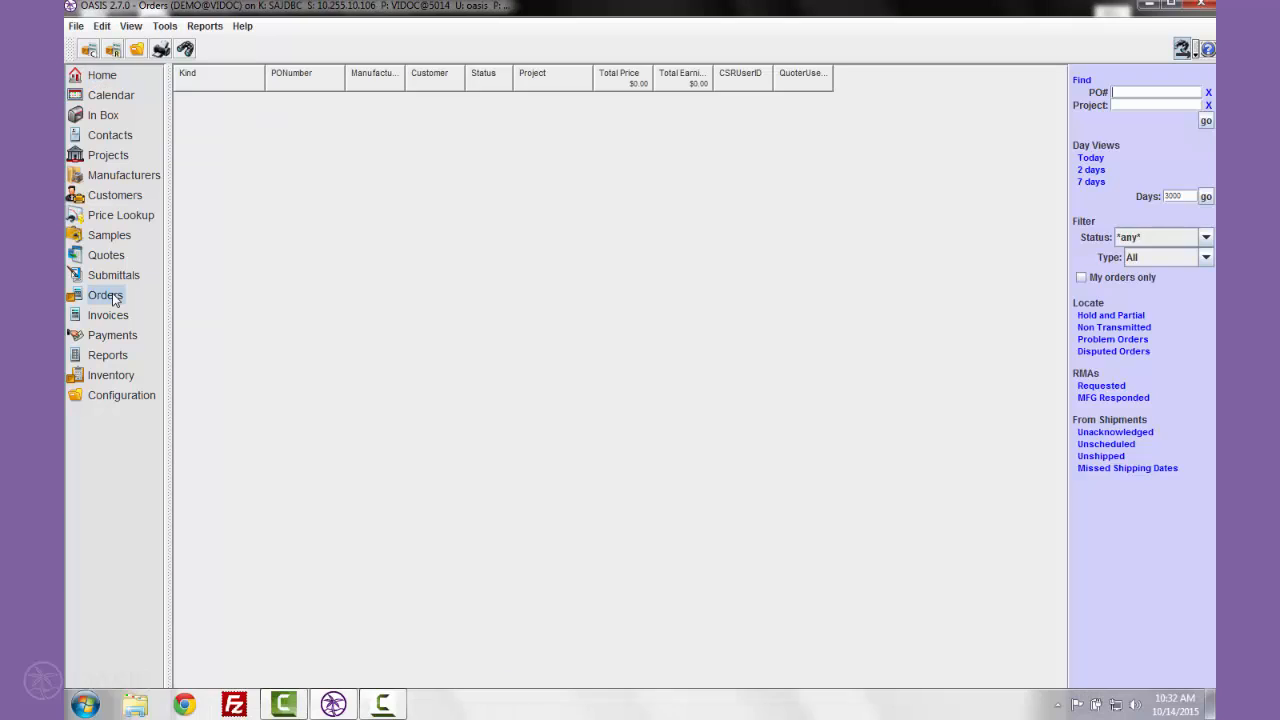
left_click(199, 26)
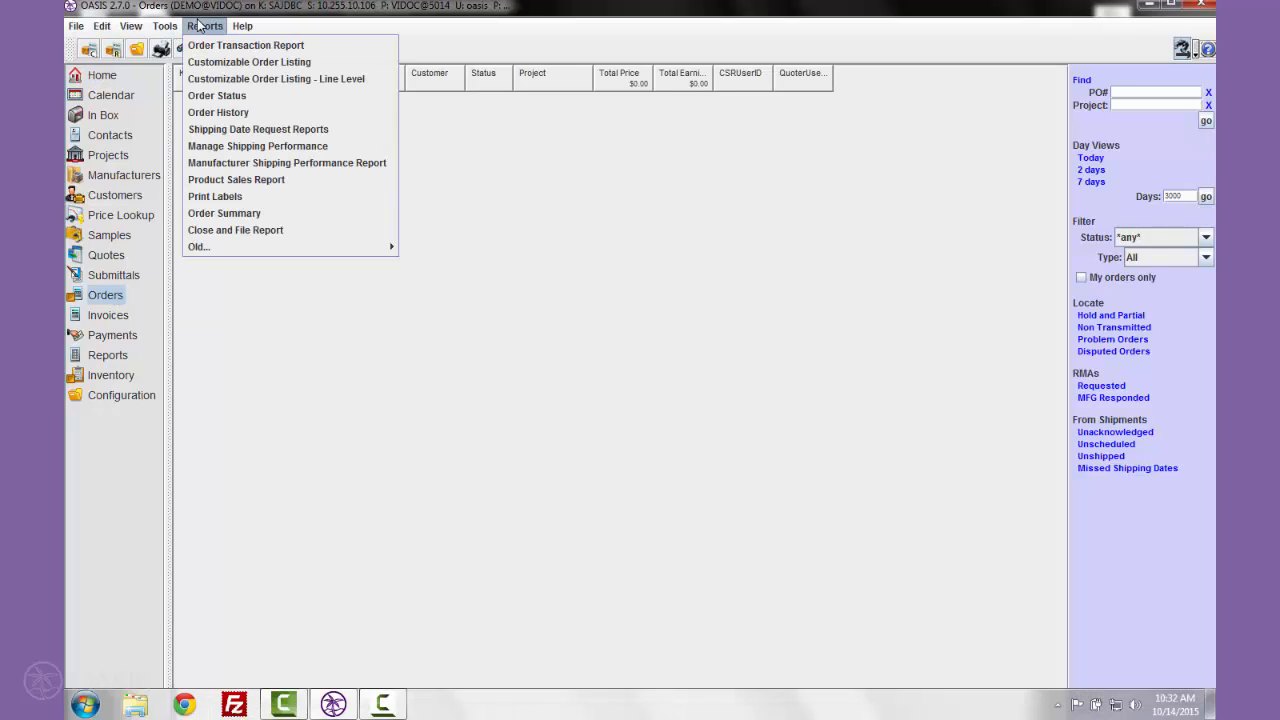
left_click(212, 64)
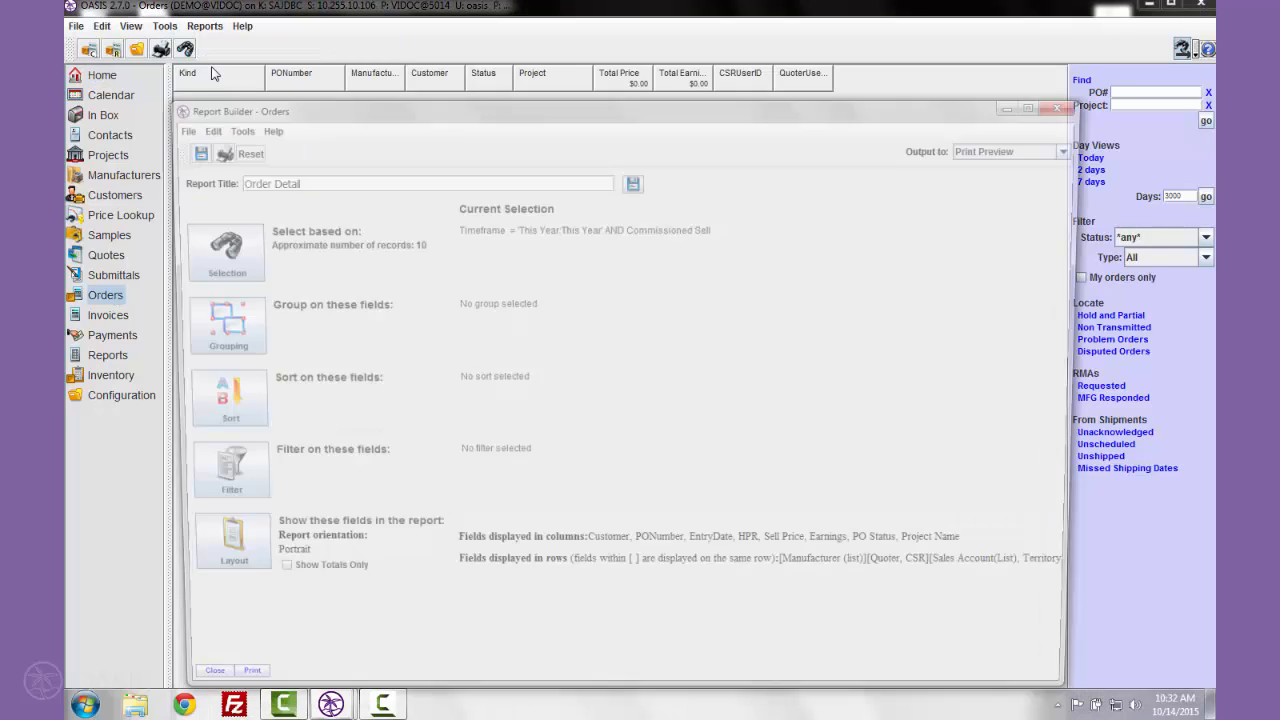
left_click_drag(361, 116, 369, 48)
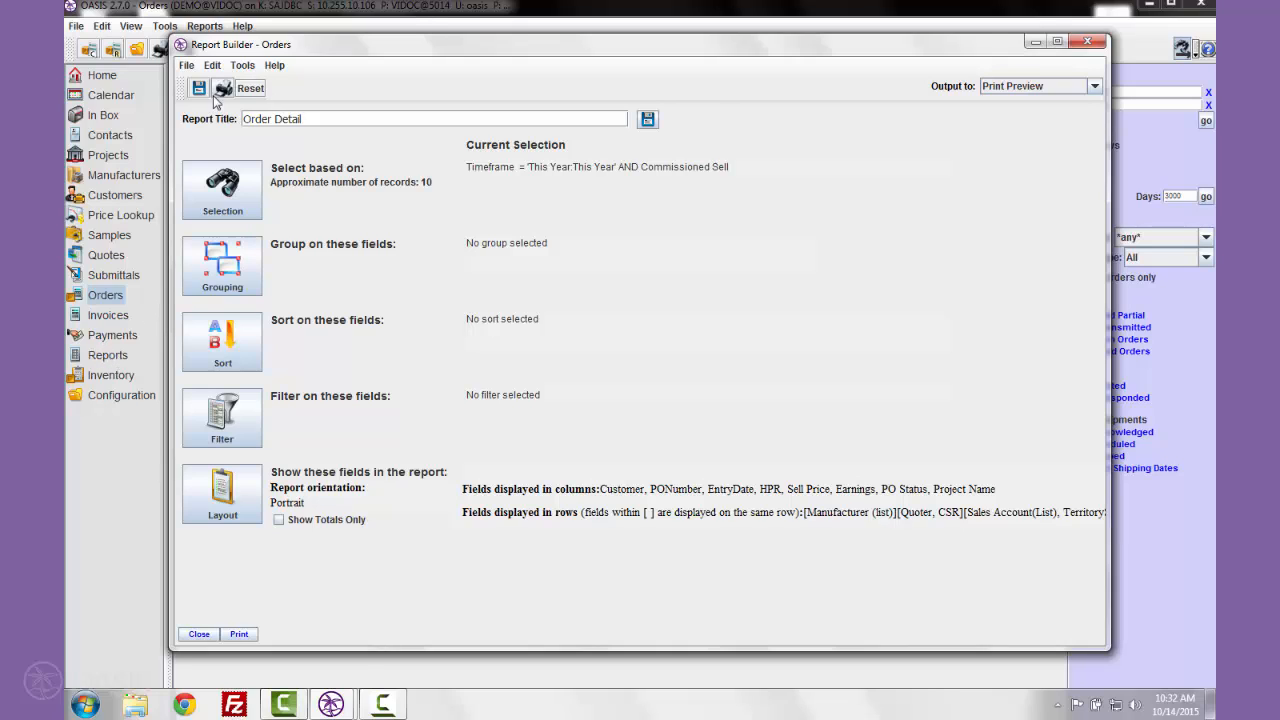
Step: Review the output destinations available for the Order Detail report
left_click(1060, 86)
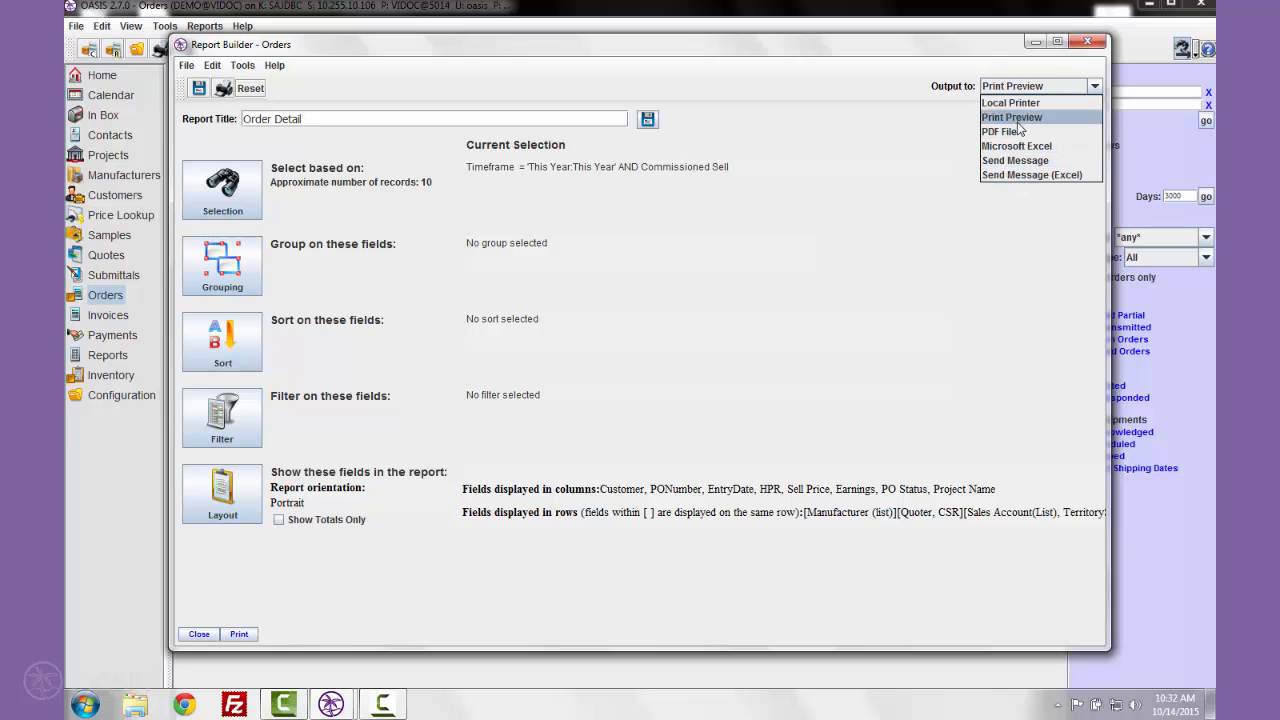
left_click(943, 184)
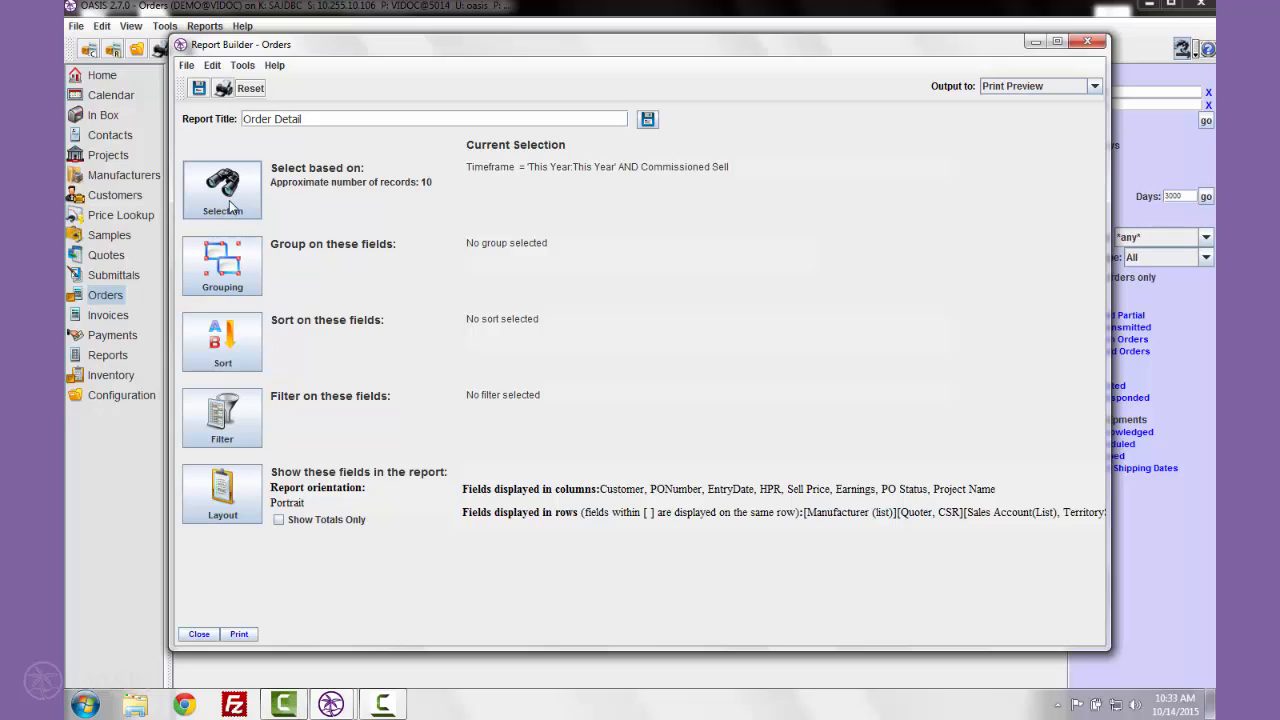
left_click_drag(997, 54, 935, 52)
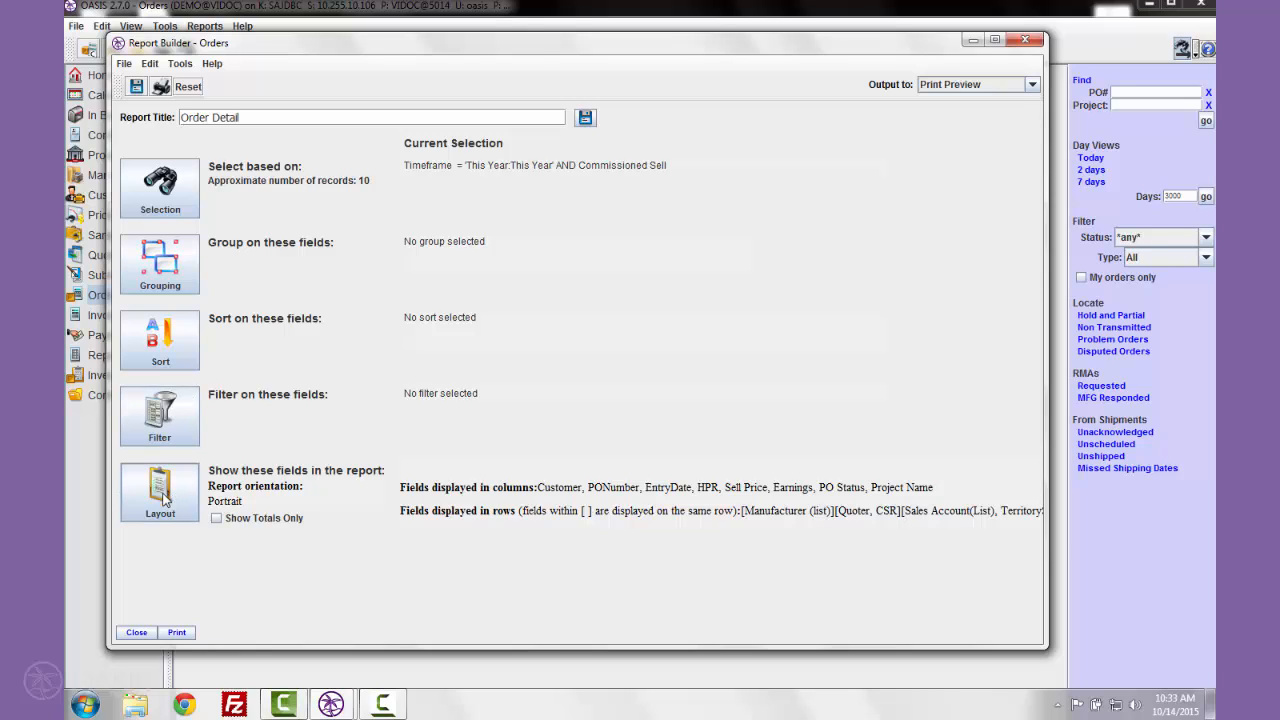
Step: Open the order selection criteria, clear the PO# filter and set the Project filter to School*
left_click(162, 190)
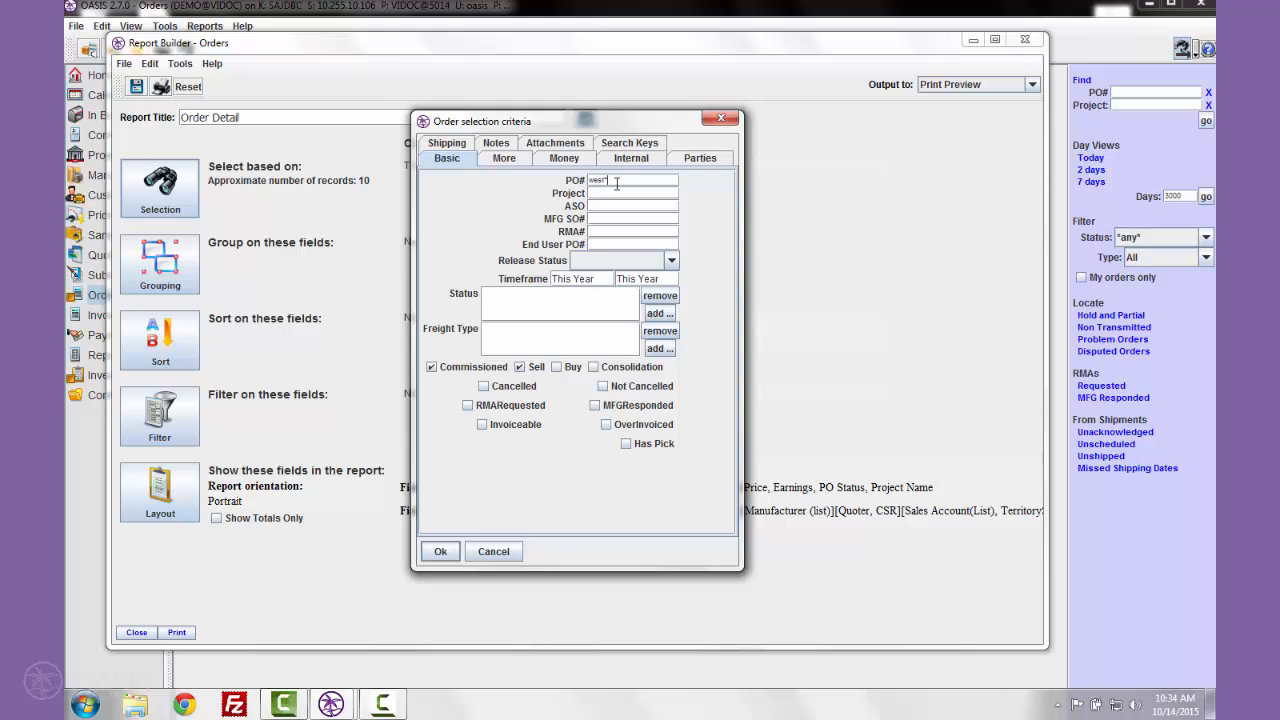
left_click_drag(616, 183, 566, 179)
key("BackSpace")
left_click(605, 190)
type("School*")
Step: Examine the Release Status options in the order selection criteria
left_click(676, 263)
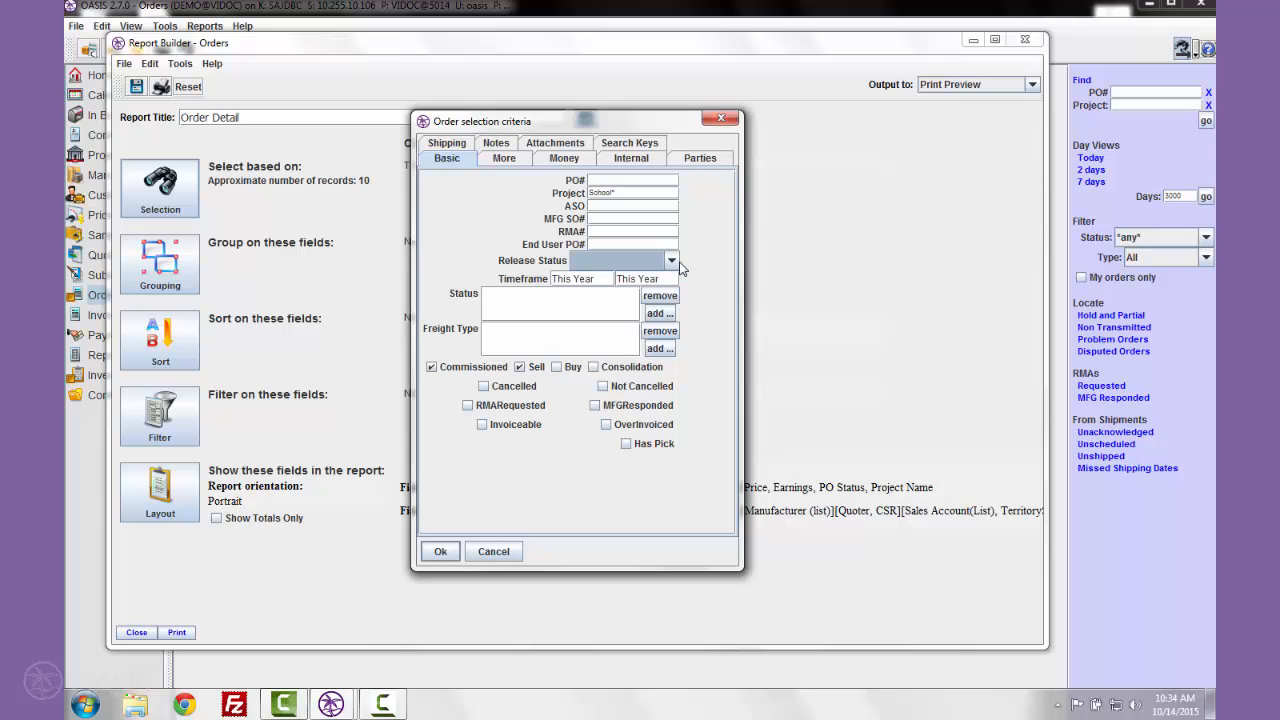
left_click(675, 263)
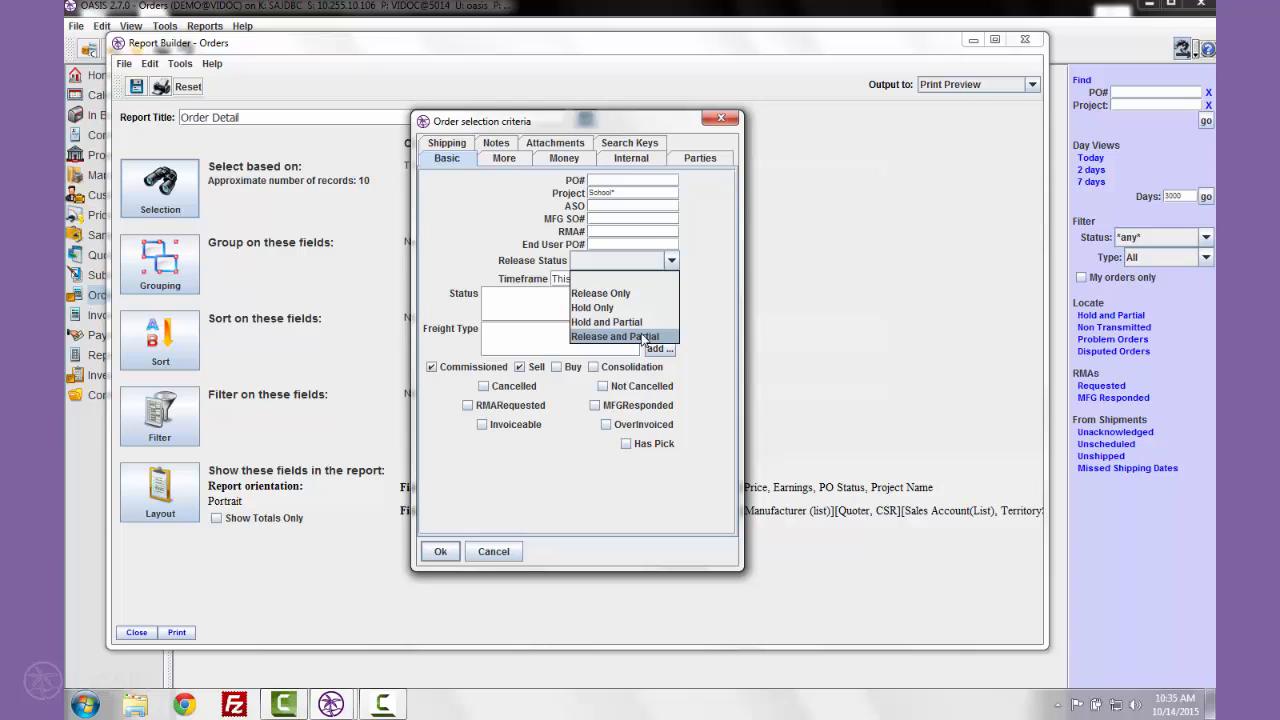
left_click(533, 311)
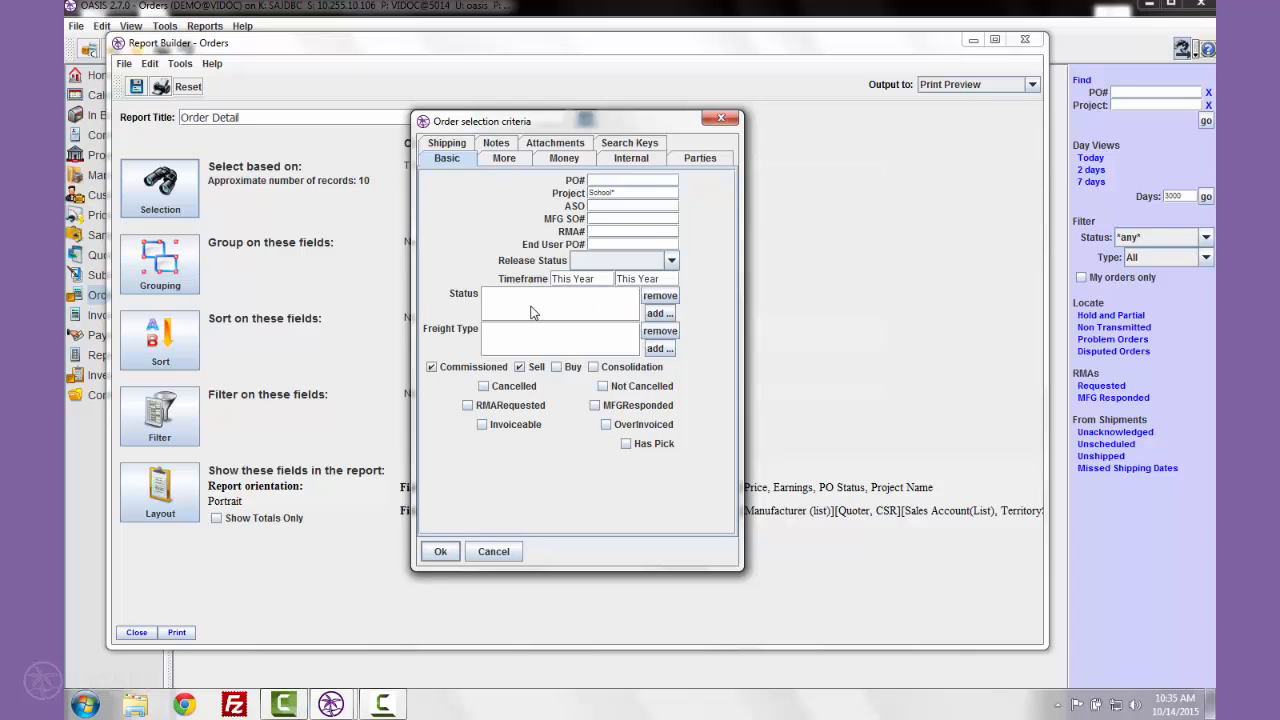
Step: Try selecting (new), Scheduled, Invoiced and Order Entry Error together as order status values, and cancel the selection
left_click(668, 316)
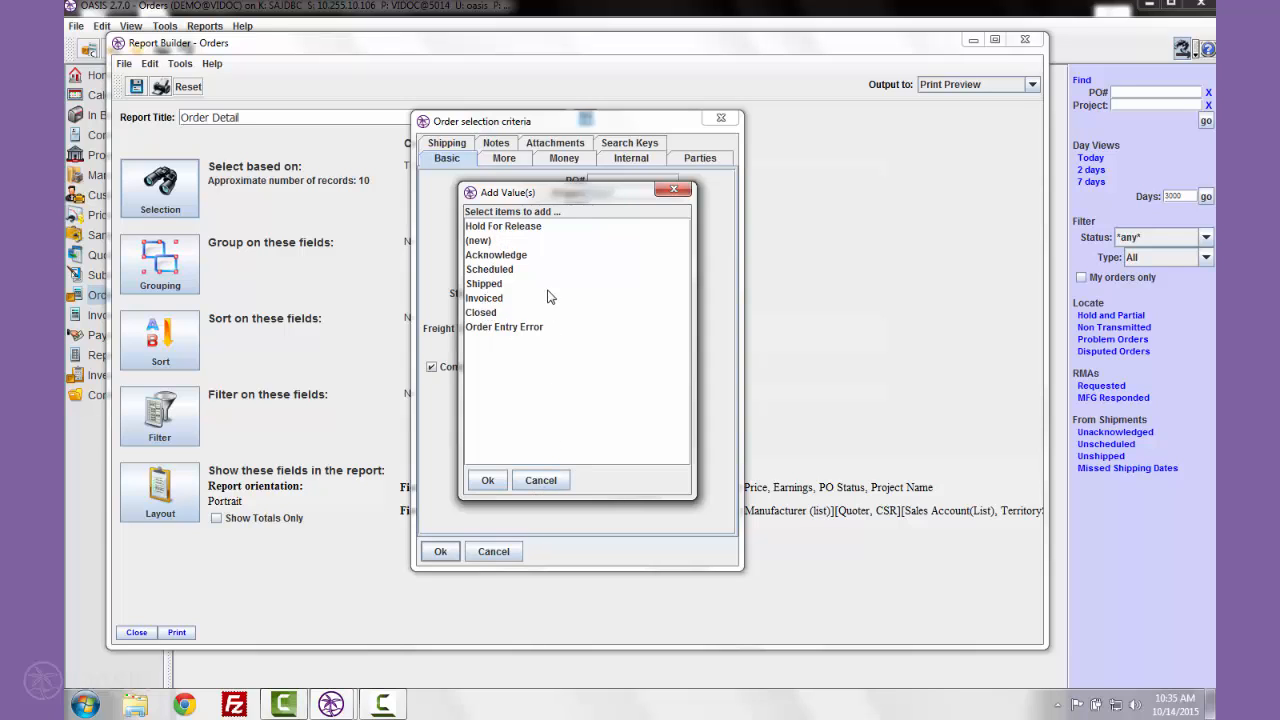
left_click(503, 256)
left_click(487, 300, "shift")
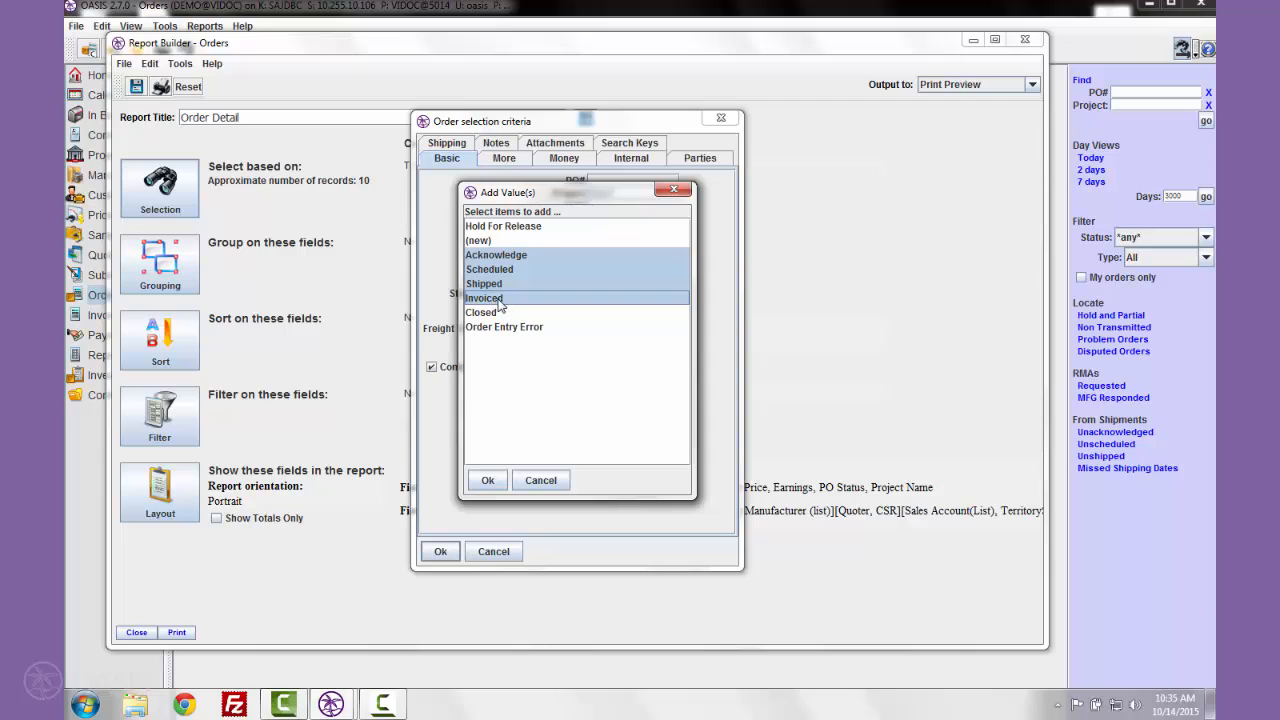
left_click(503, 285, "ctrl")
left_click(505, 268, "ctrl")
left_click(505, 255, "ctrl")
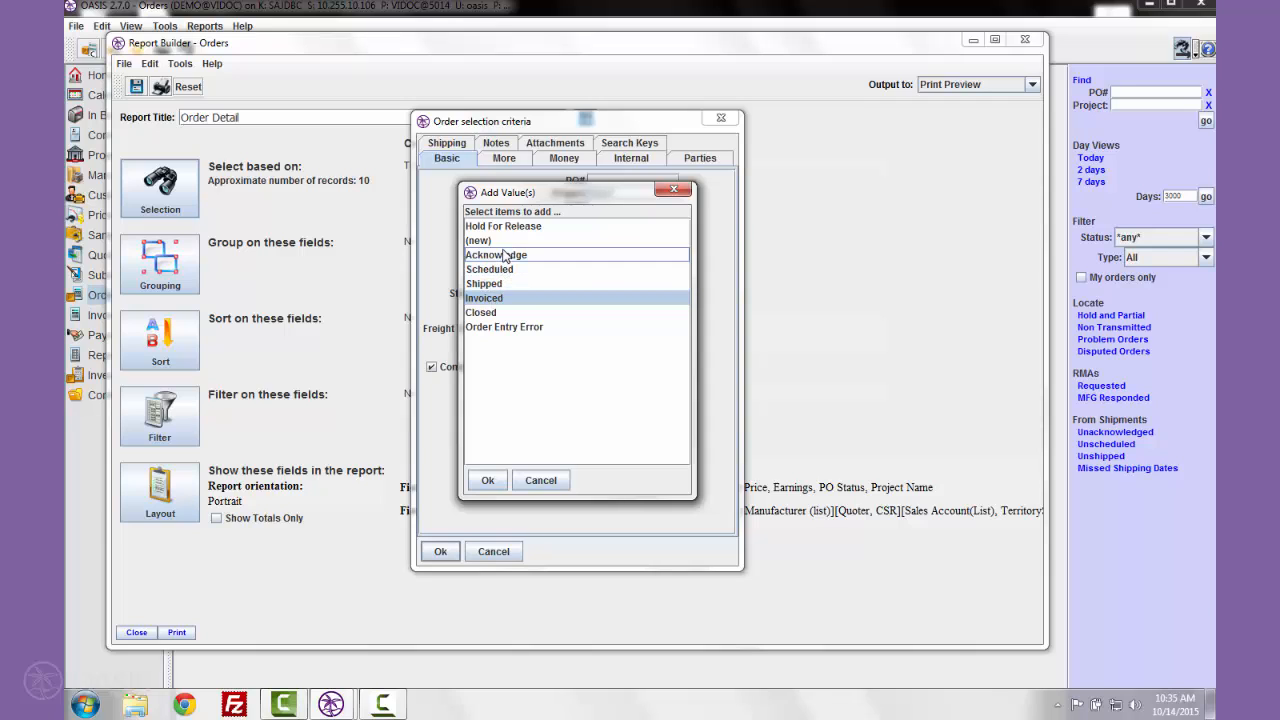
left_click(489, 241, "ctrl")
left_click(486, 327, "ctrl")
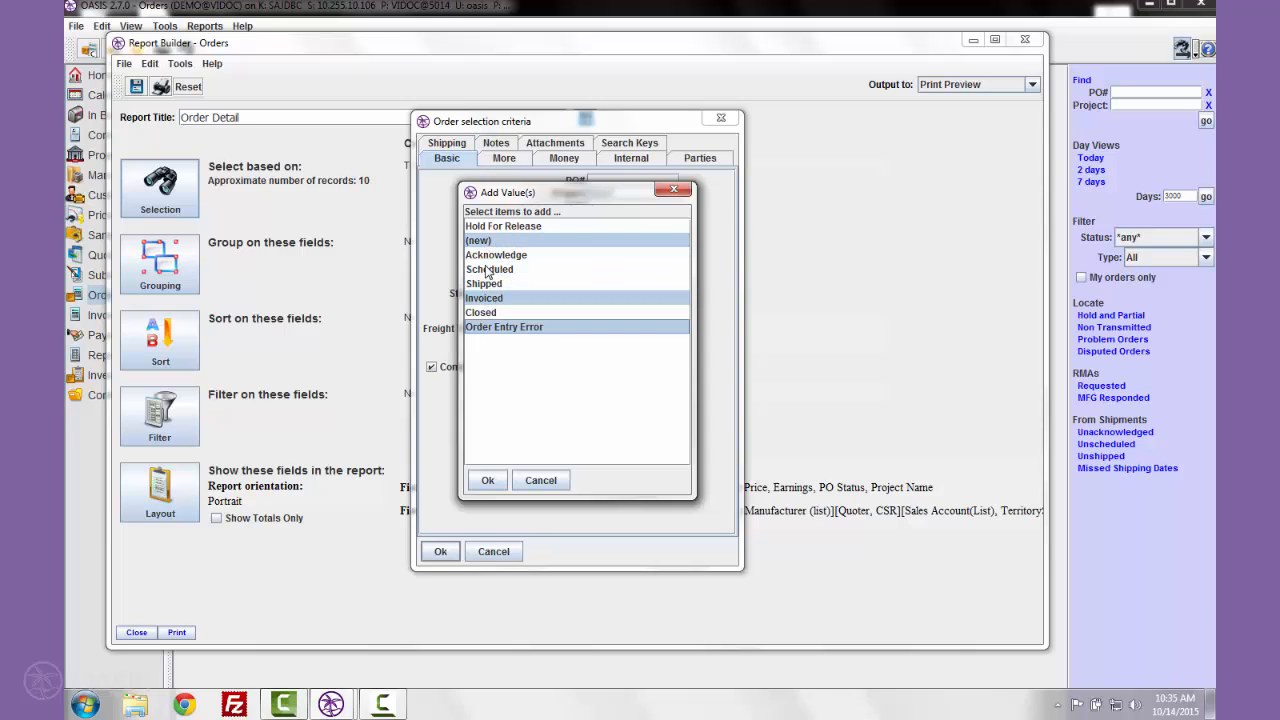
left_click(490, 270, "ctrl")
left_click(541, 480)
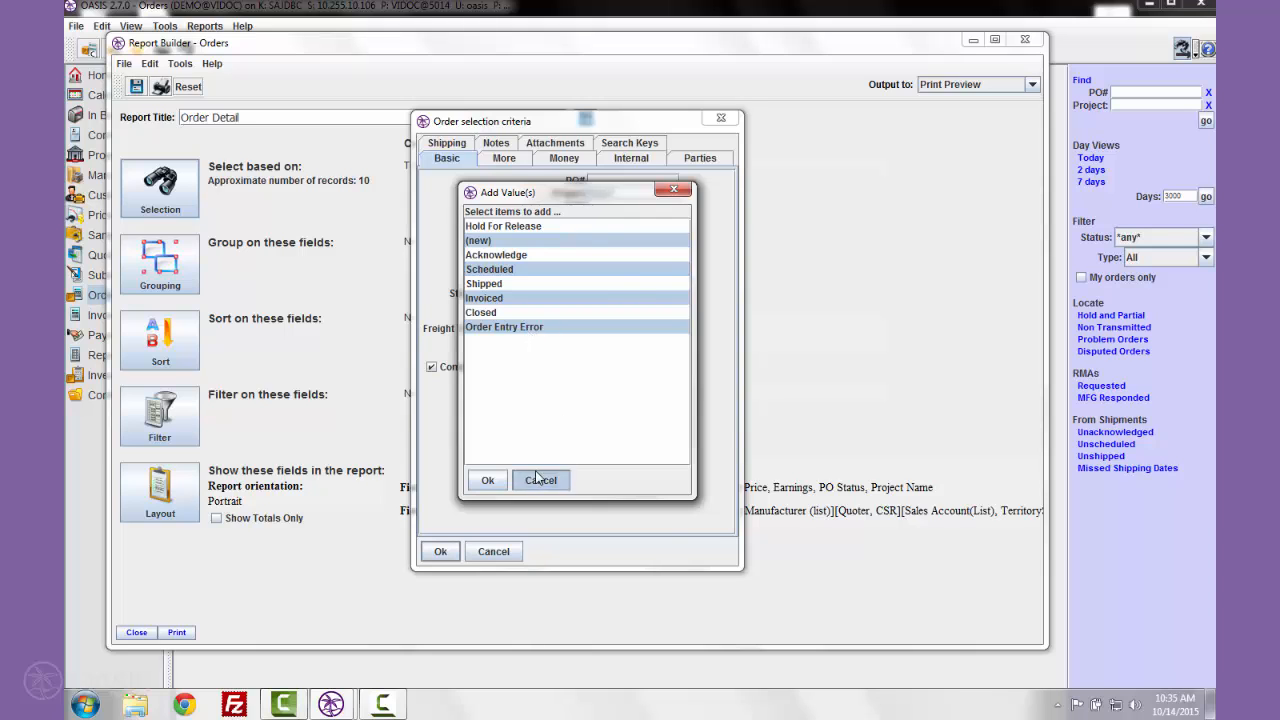
Step: Check the available freight types, and toggle the Consolidation, Buy and Sell order type filters
left_click(656, 349)
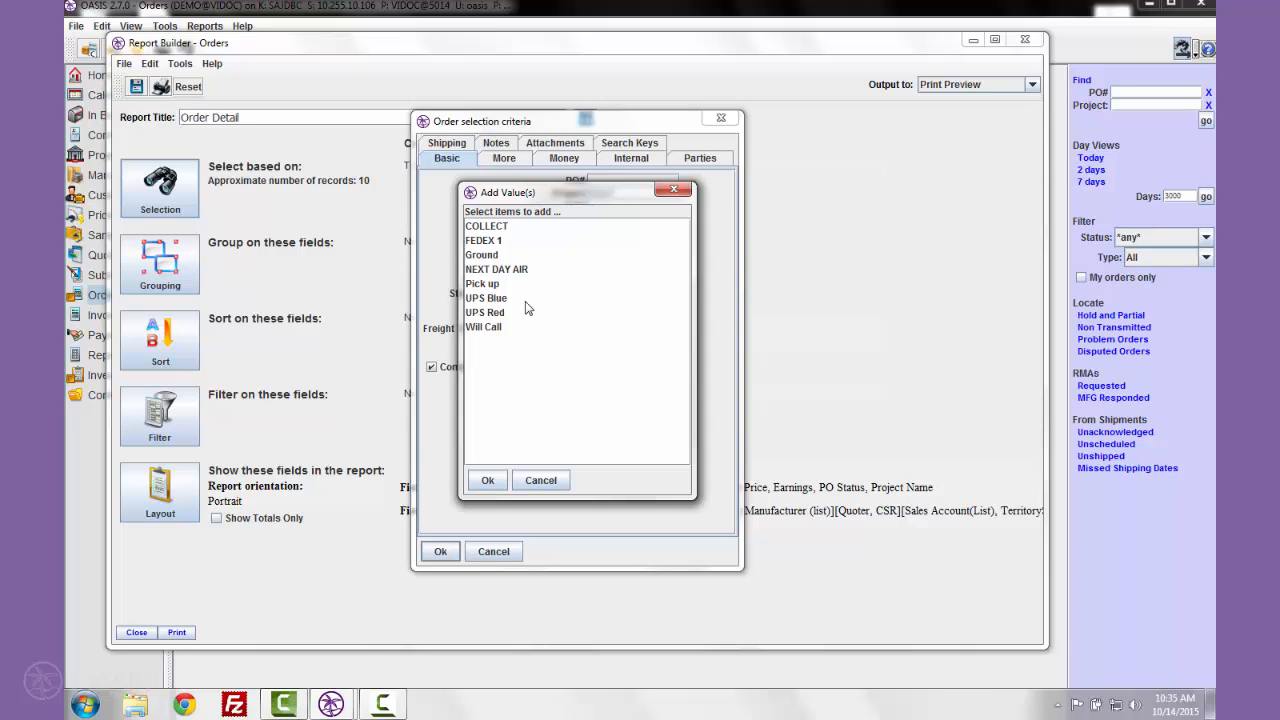
left_click(538, 480)
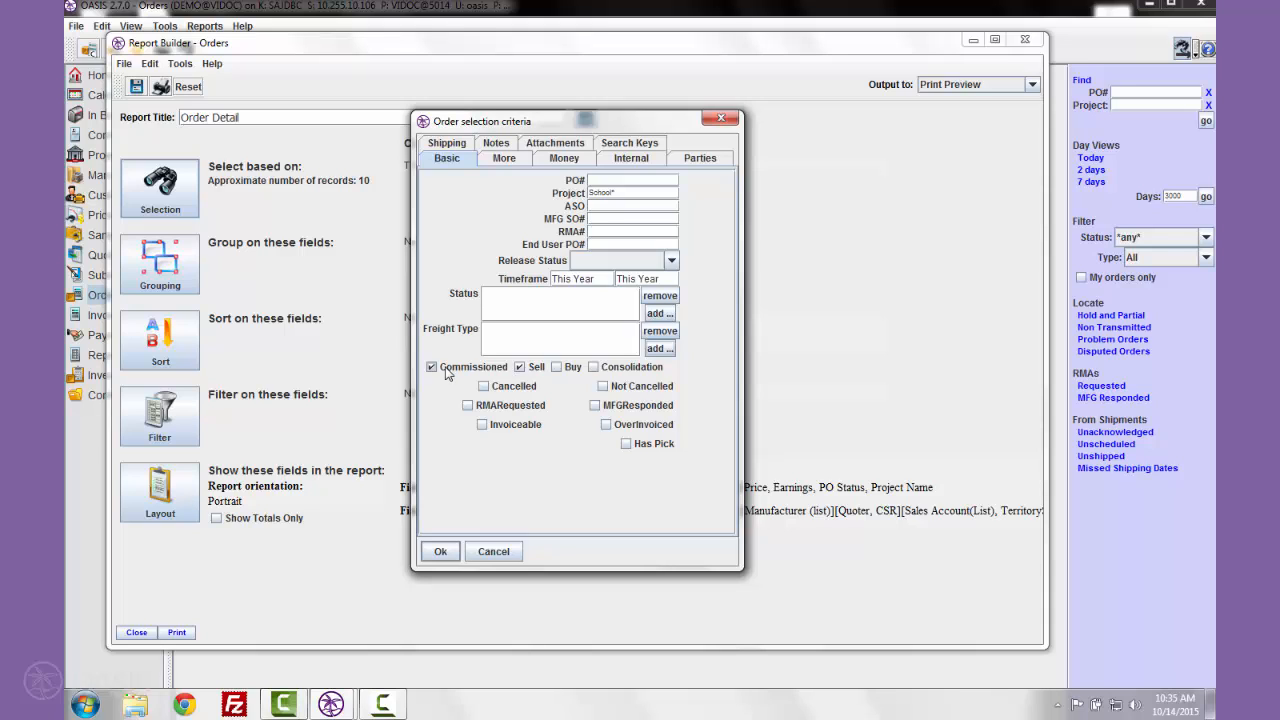
left_click(593, 368)
left_click(556, 368)
left_click(522, 368)
left_click(522, 368)
Step: Examine the More, Money, Internal, Parties, Shipping, Notes, Attachments and Search Keys criteria, and discard the selection changes
left_click(514, 161)
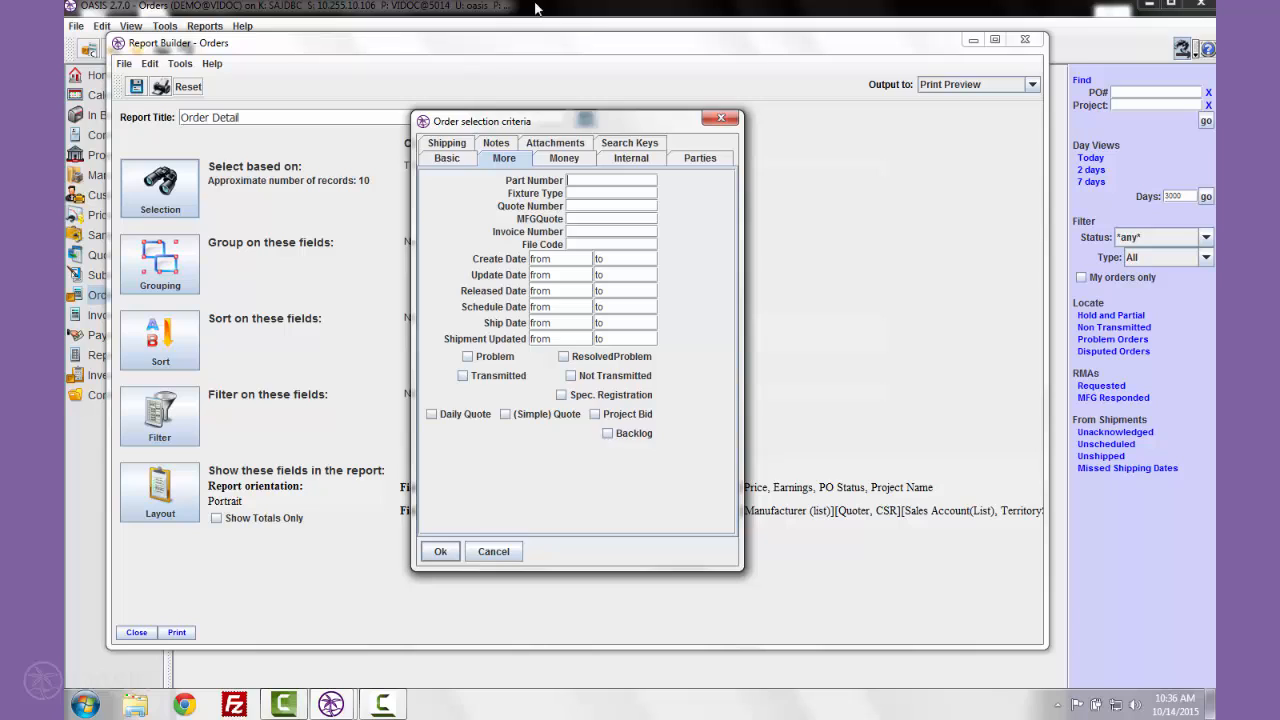
left_click(564, 158)
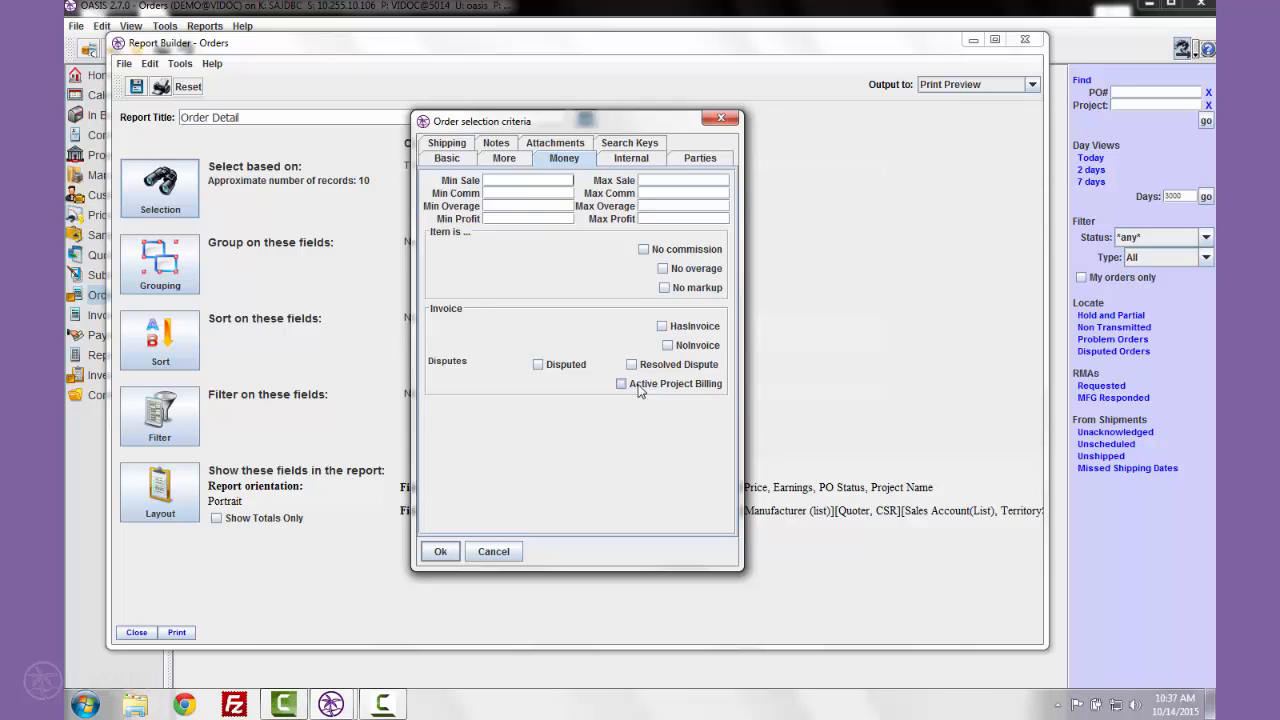
left_click(613, 162)
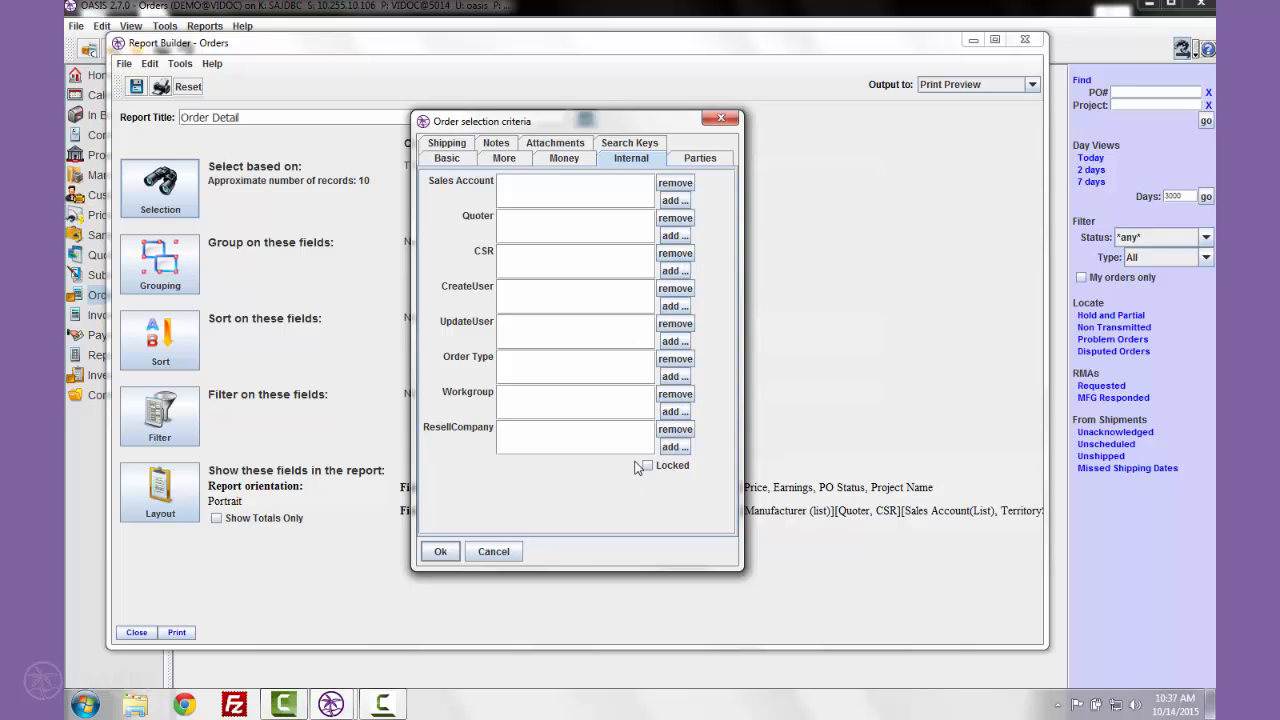
left_click(716, 161)
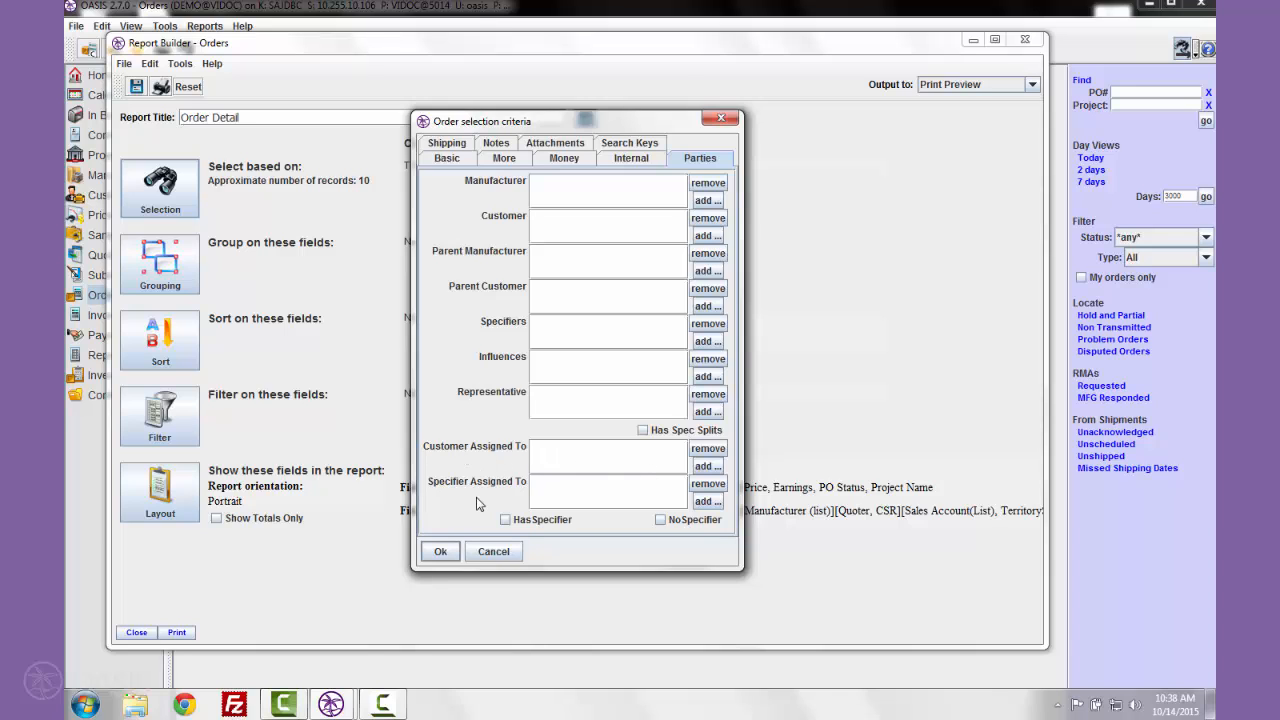
left_click(707, 466)
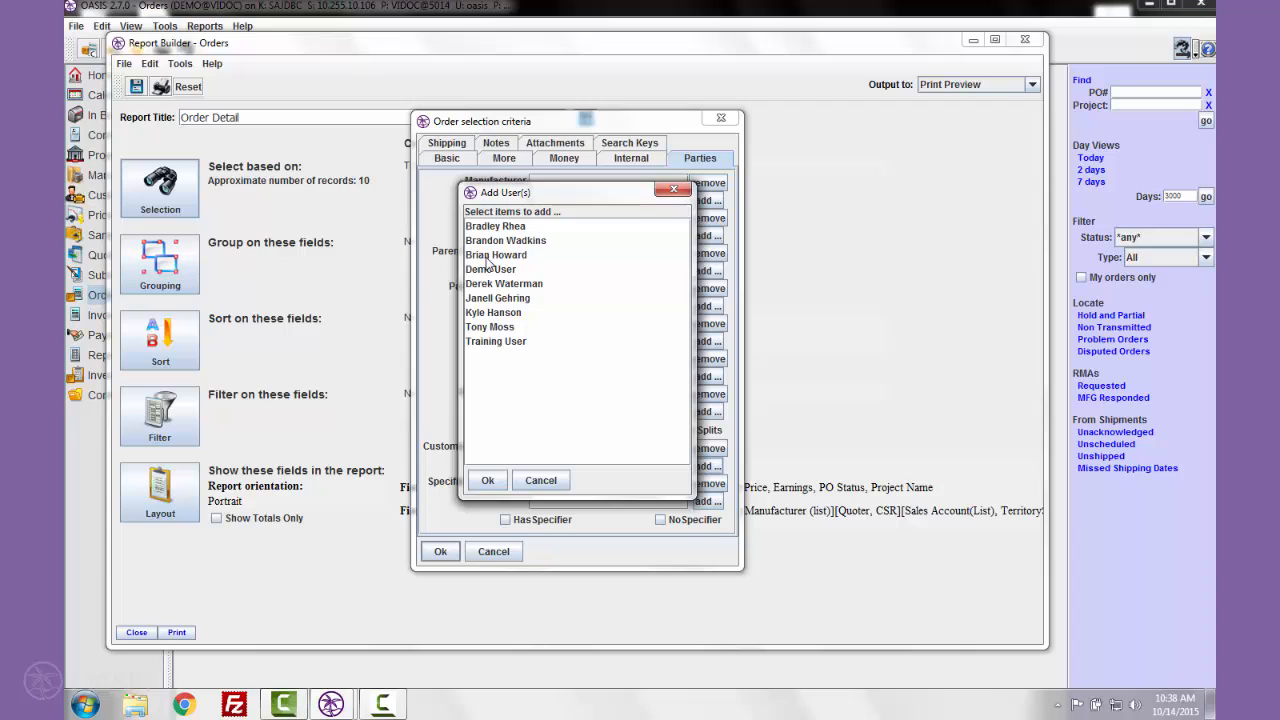
left_click(543, 481)
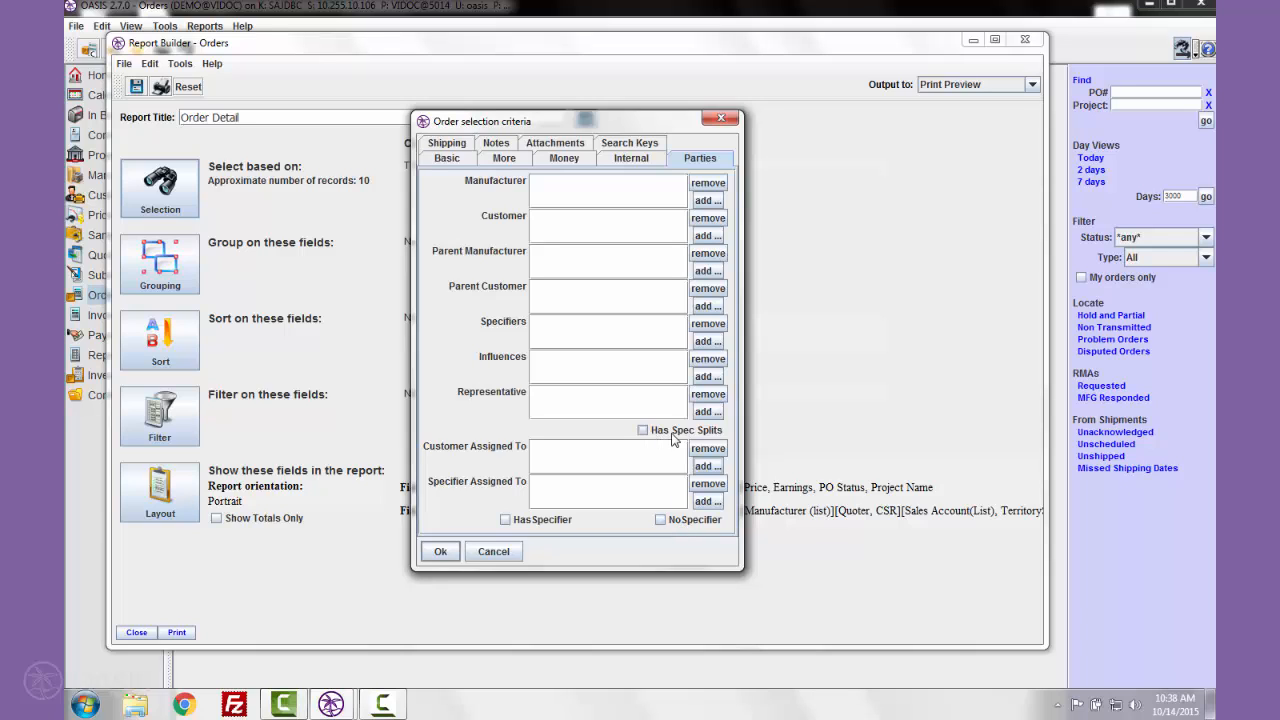
left_click(452, 146)
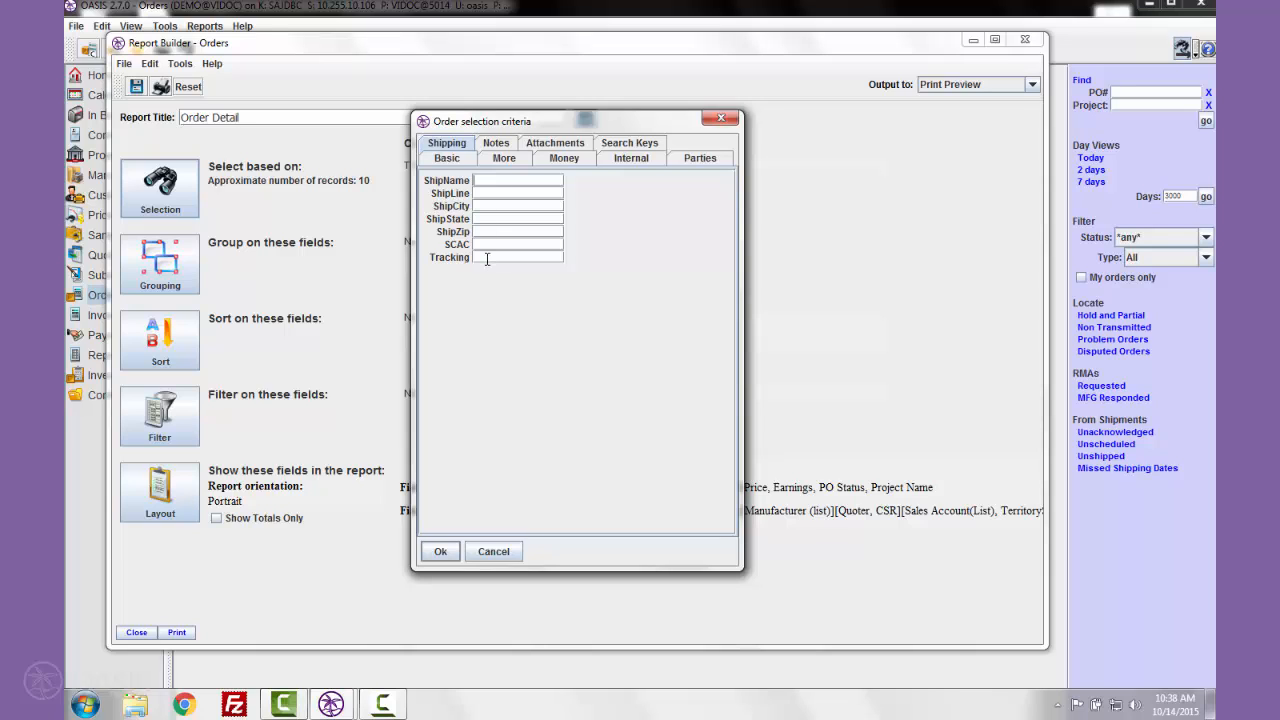
left_click(497, 144)
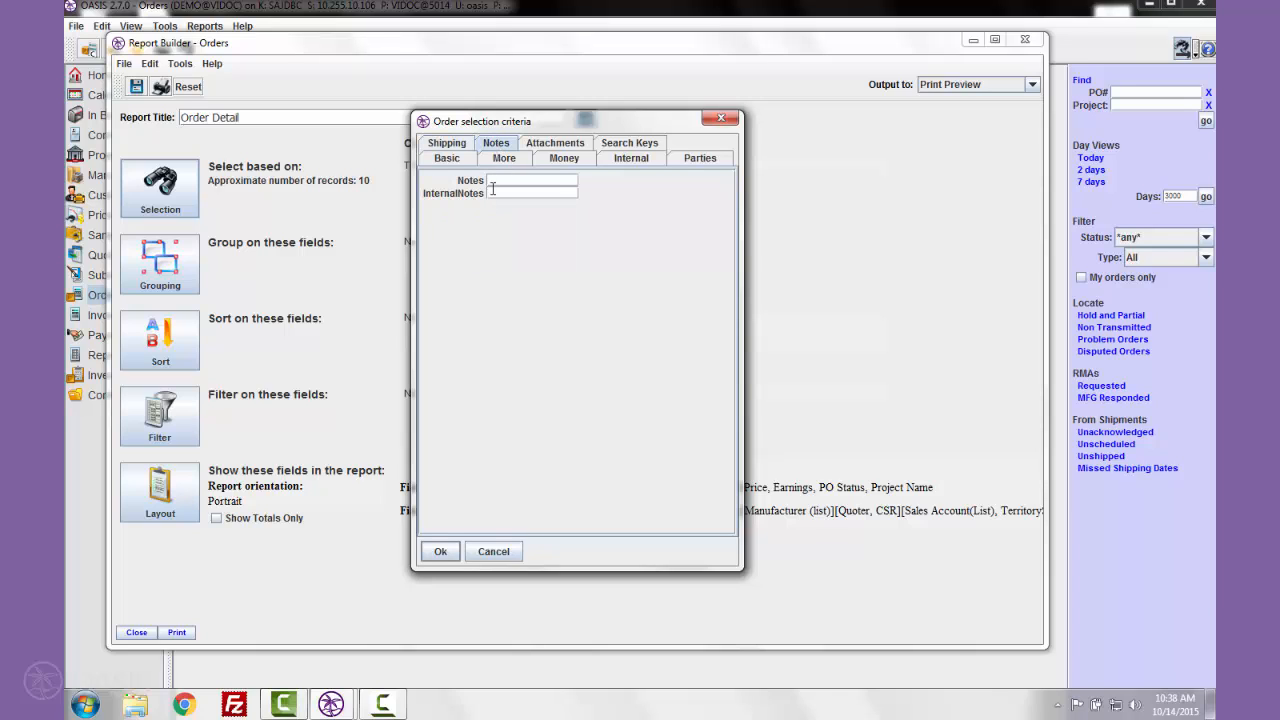
left_click(554, 146)
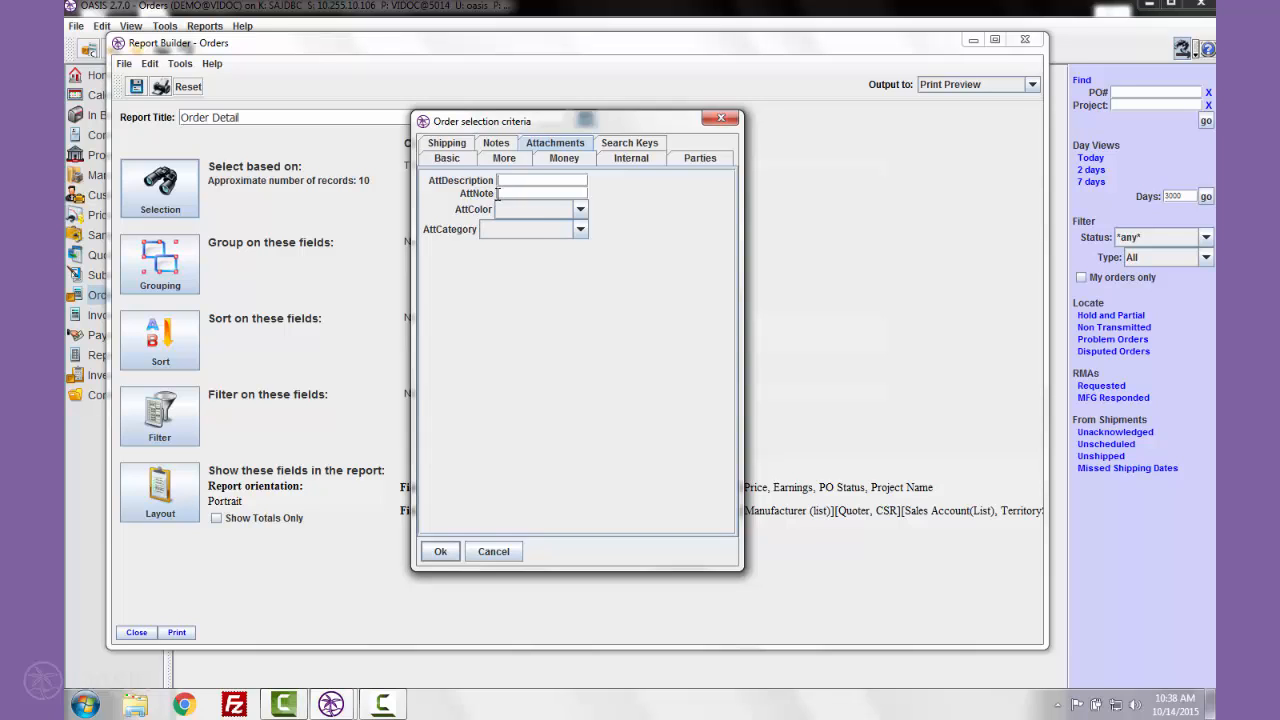
left_click(646, 146)
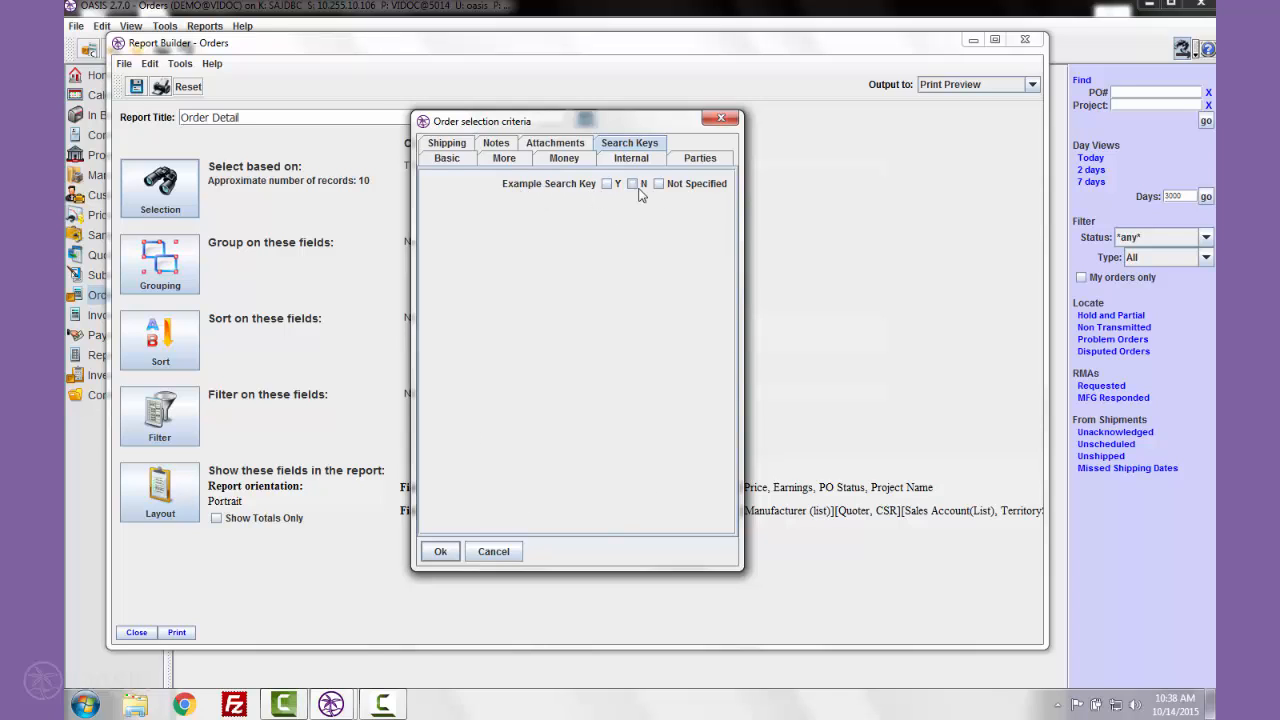
left_click(494, 551)
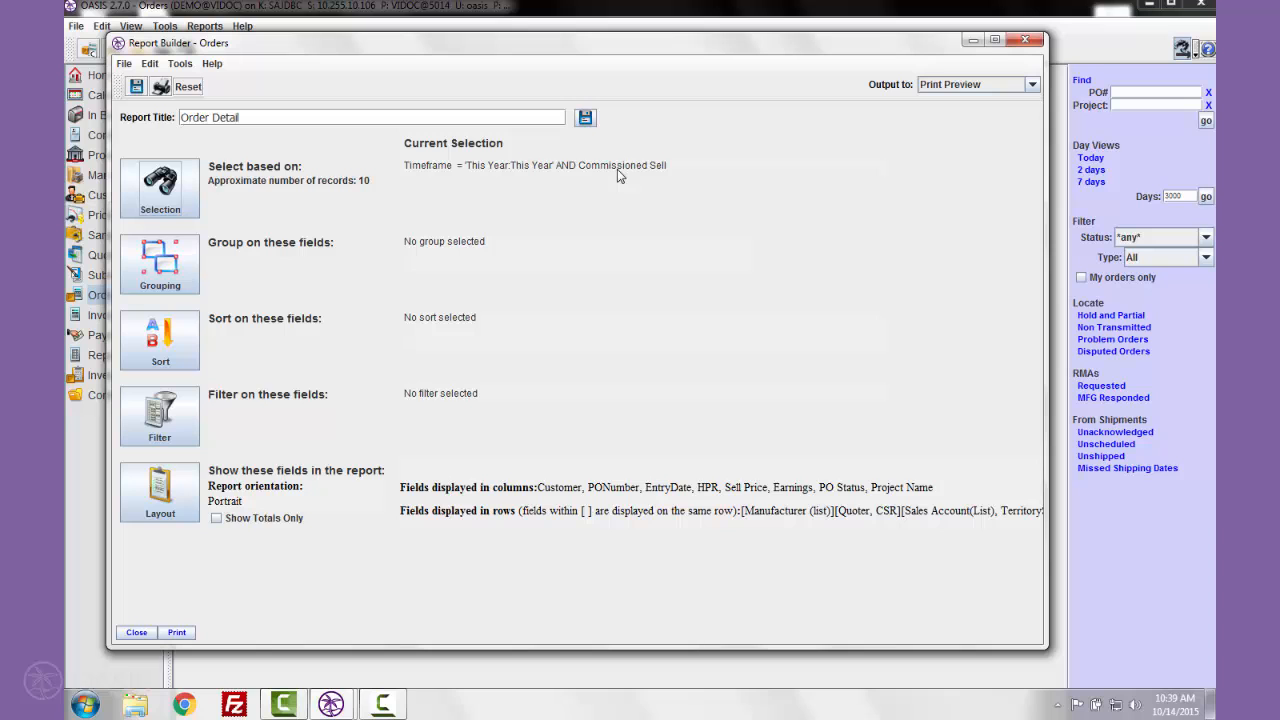
Step: Define grouping for the report by adding the Manufacturer Quote field
left_click(183, 280)
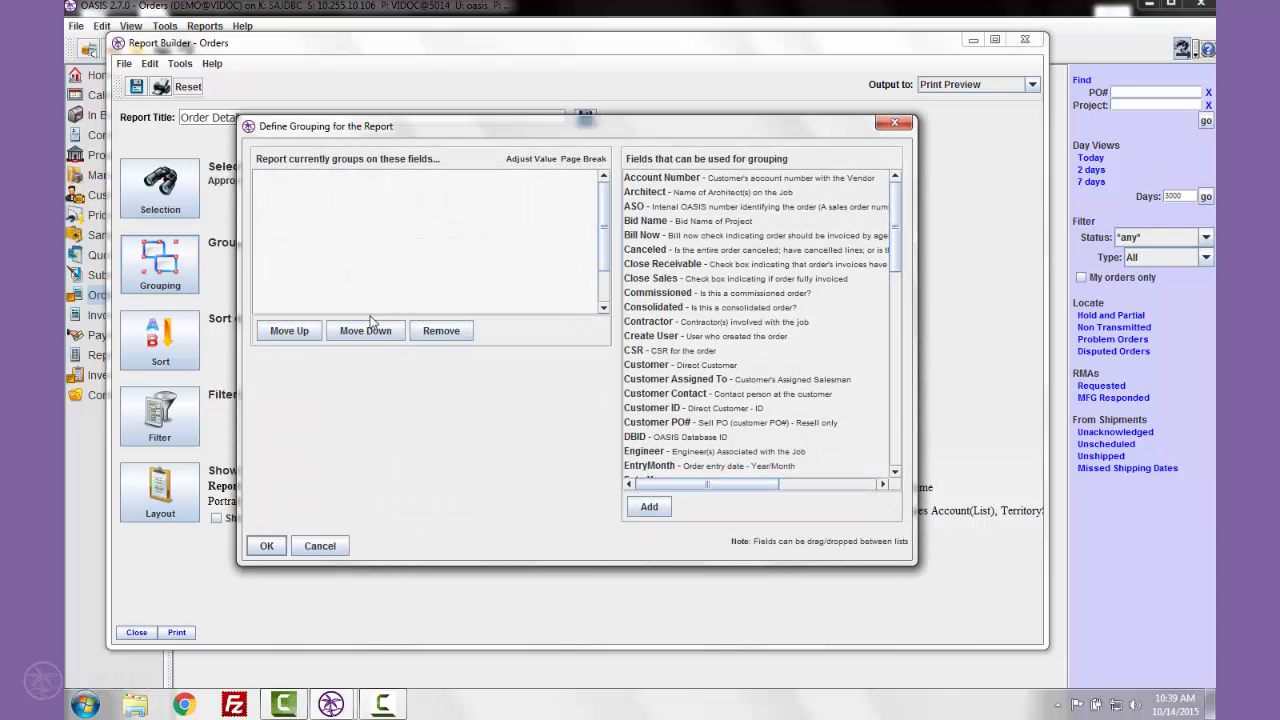
left_click(664, 180)
scroll(714, 309, "down", 10)
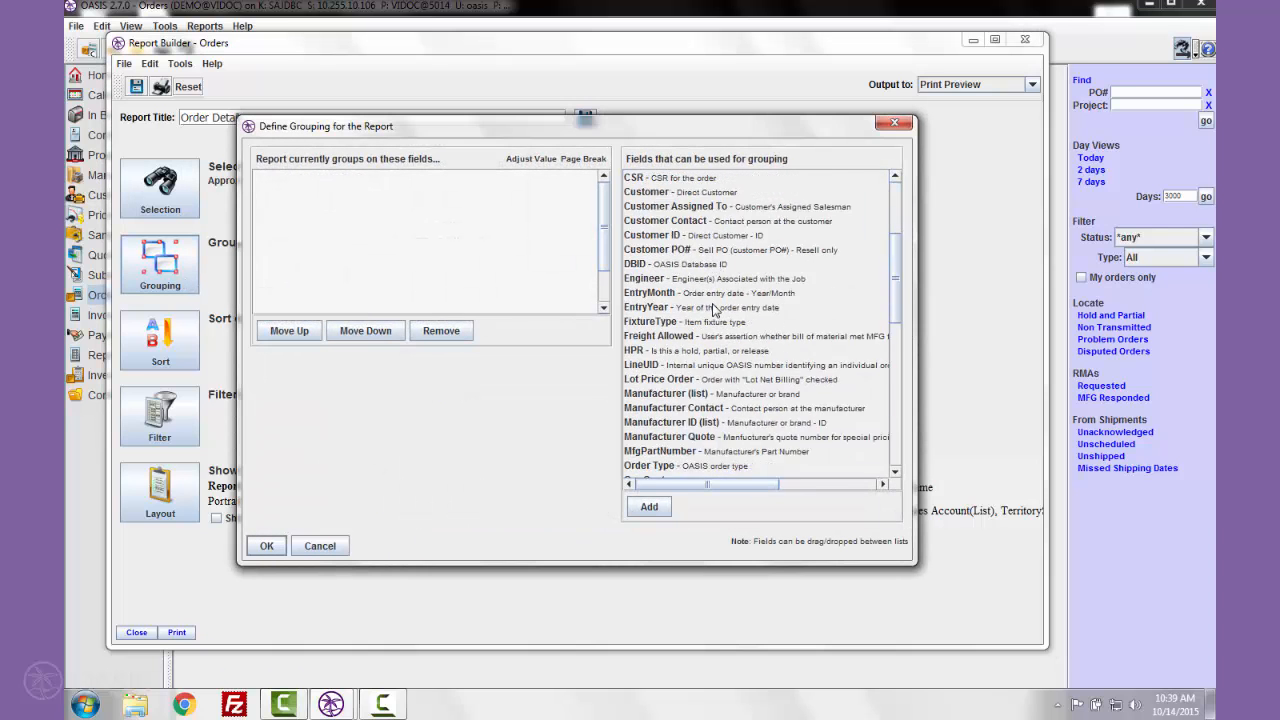
scroll(714, 309, "down", 4)
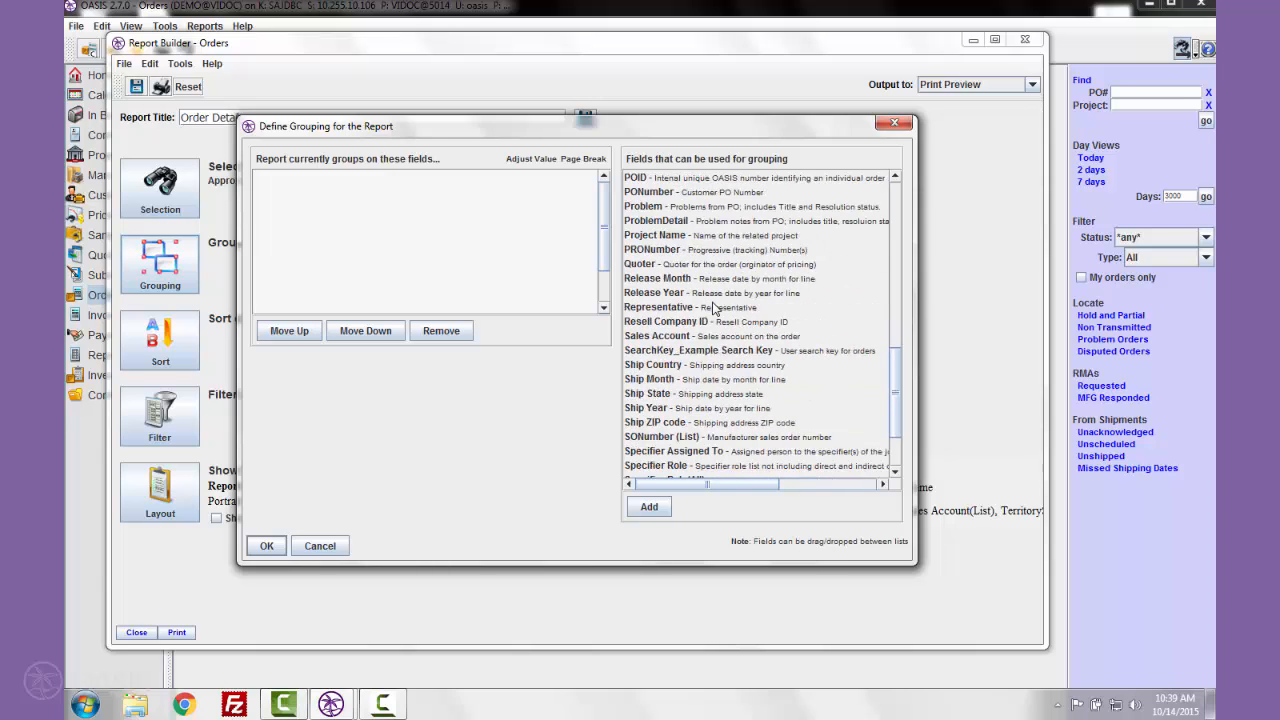
scroll(714, 309, "up", 4)
left_click(655, 264)
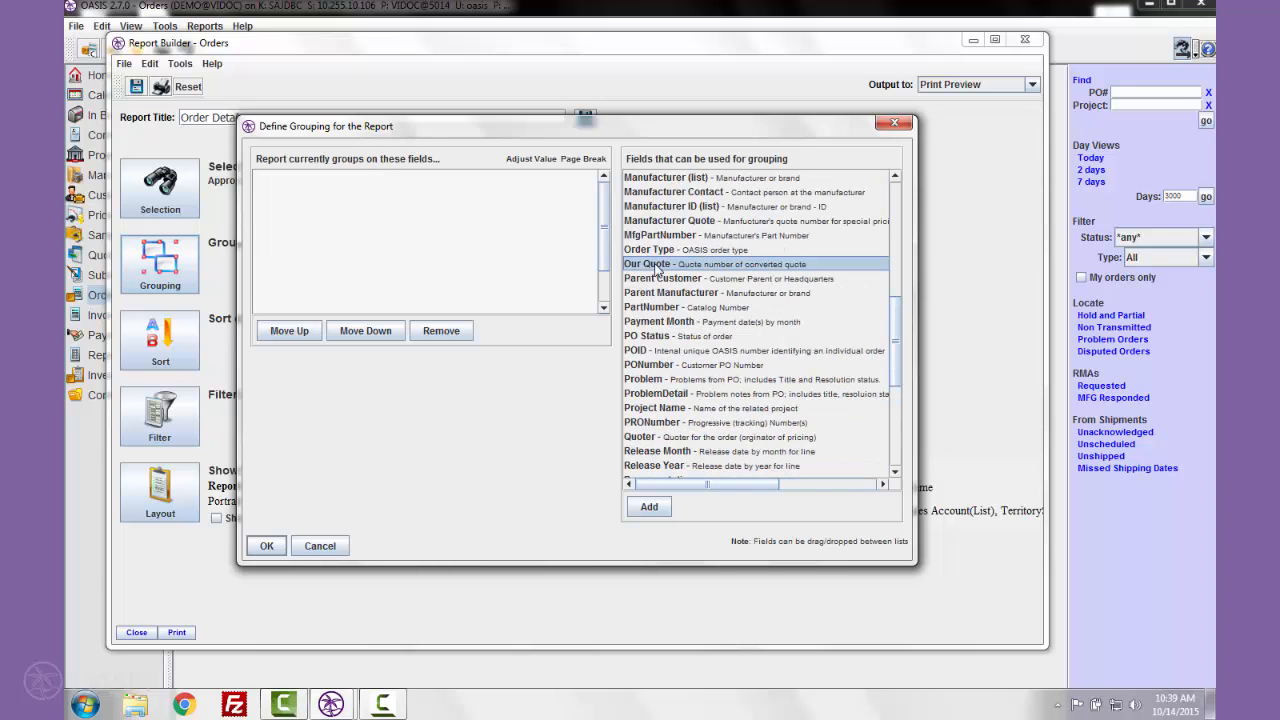
left_click(661, 221)
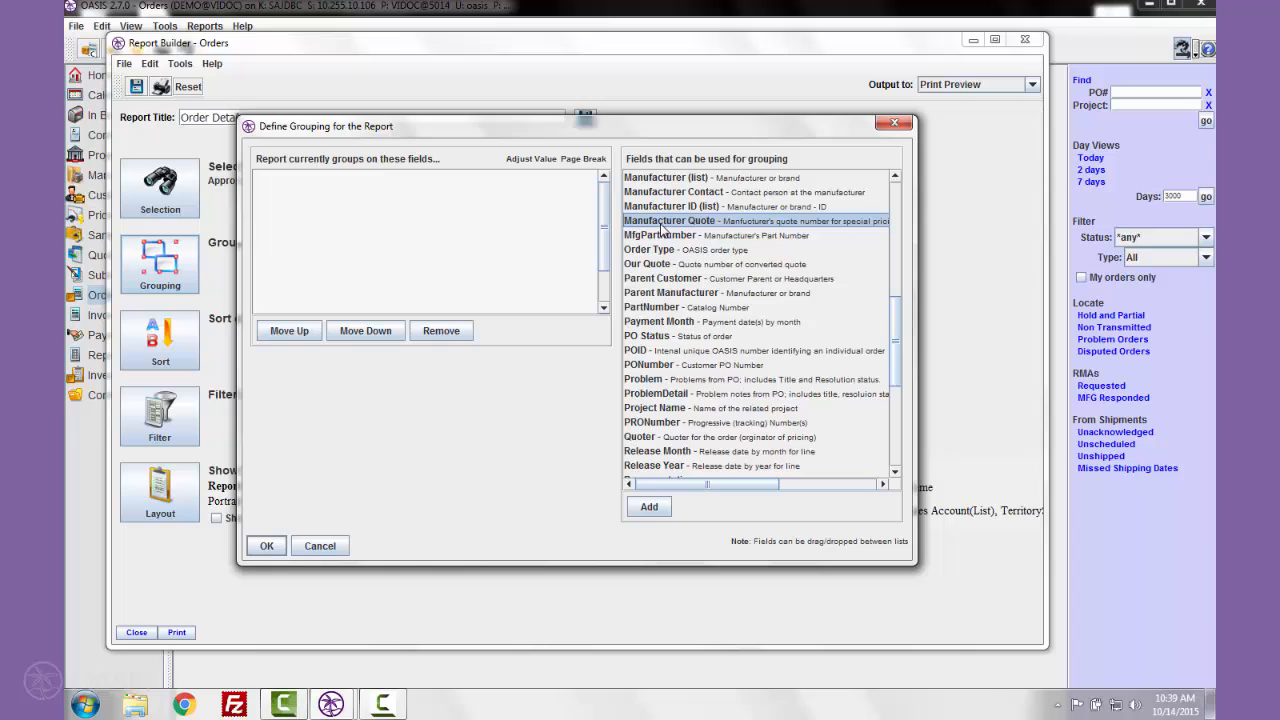
left_click_drag(659, 226, 405, 214)
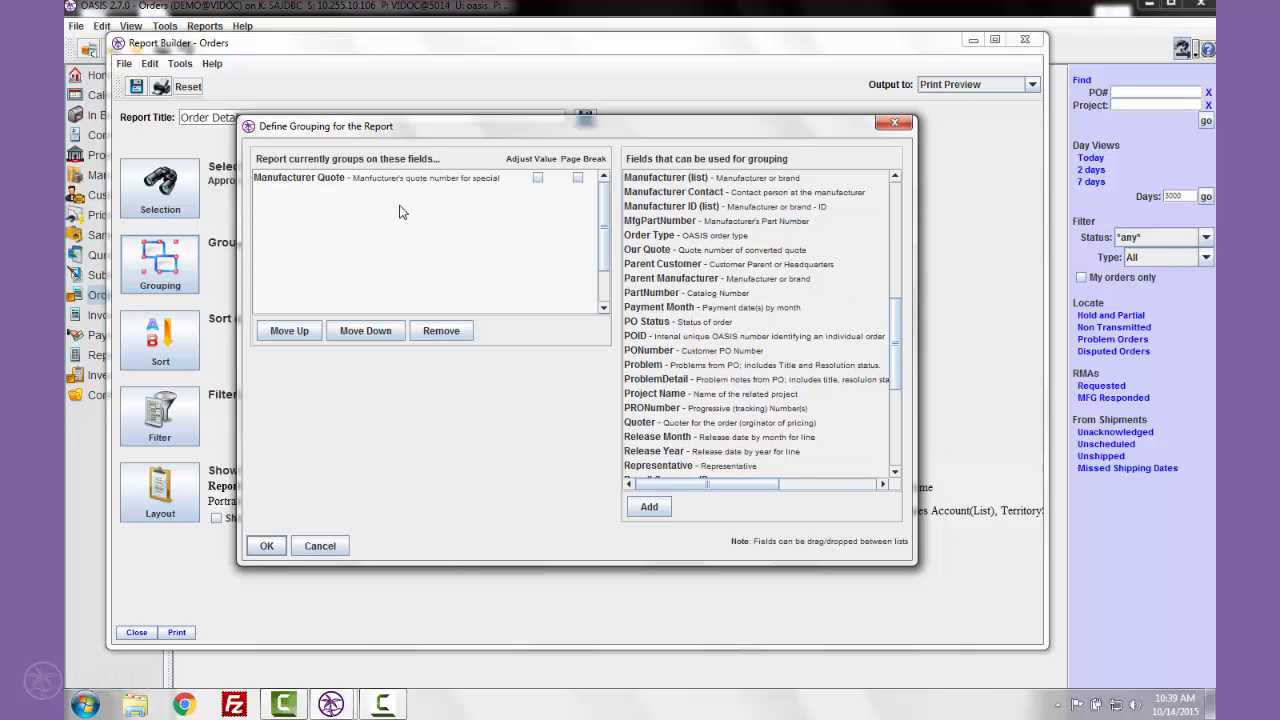
Step: Add MfgPartNumber to the grouping fields and move it above Manufacturer Quote
left_click(659, 228)
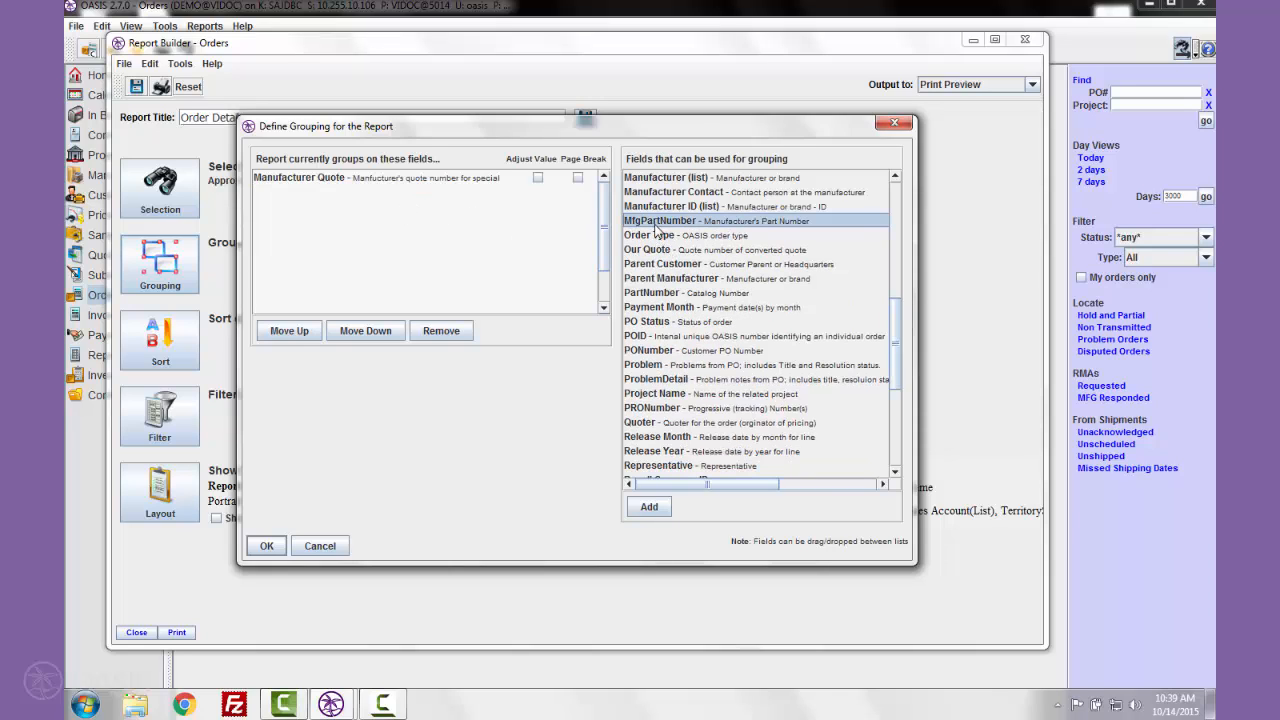
left_click(647, 507)
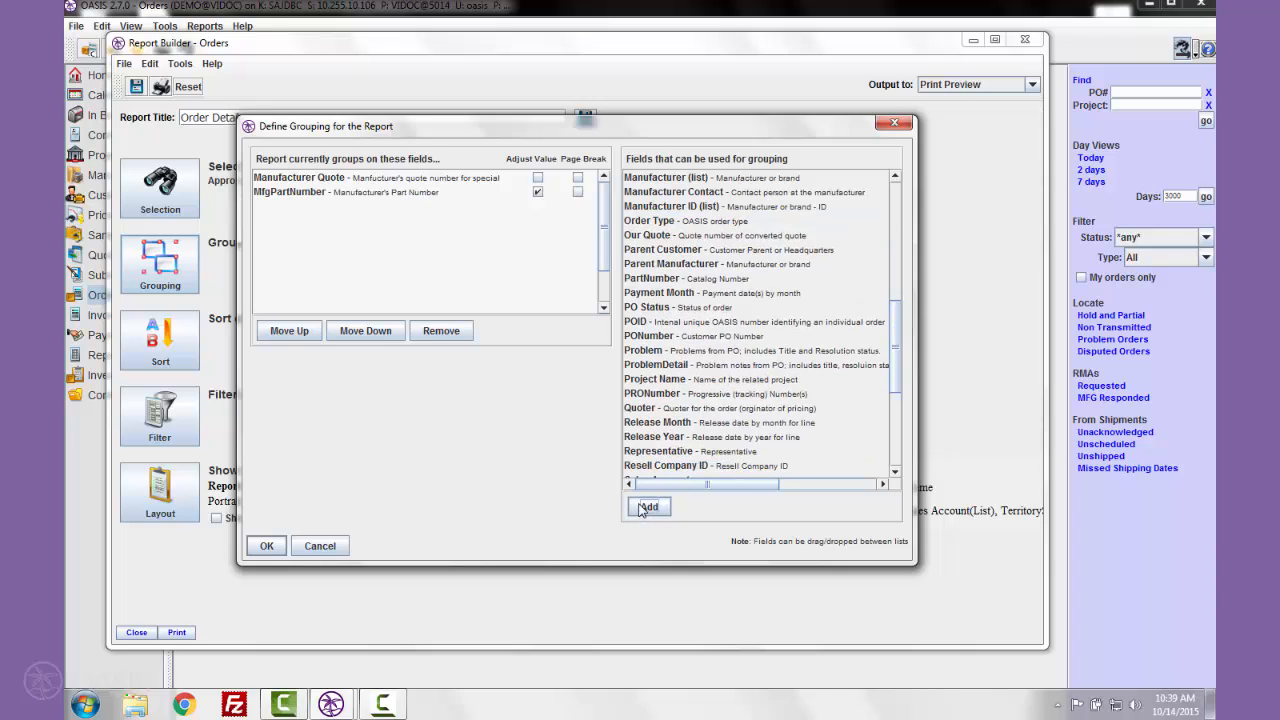
left_click(310, 192)
left_click(300, 180)
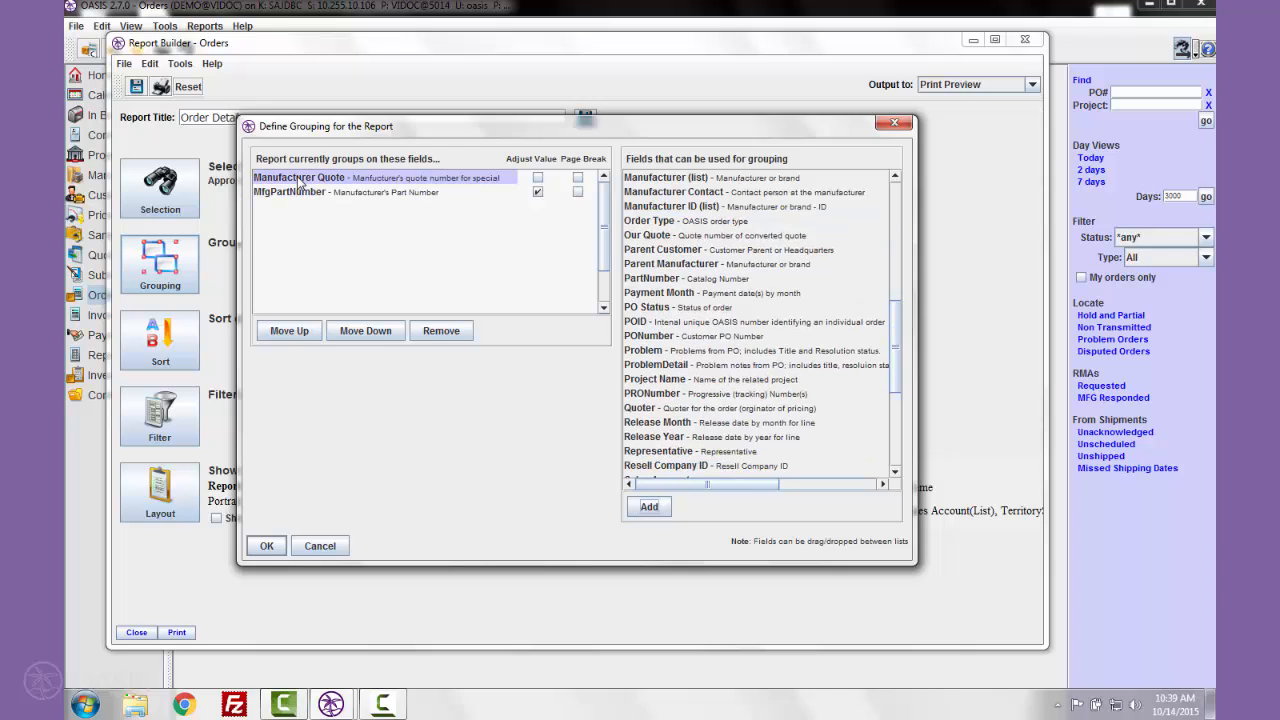
left_click(300, 192)
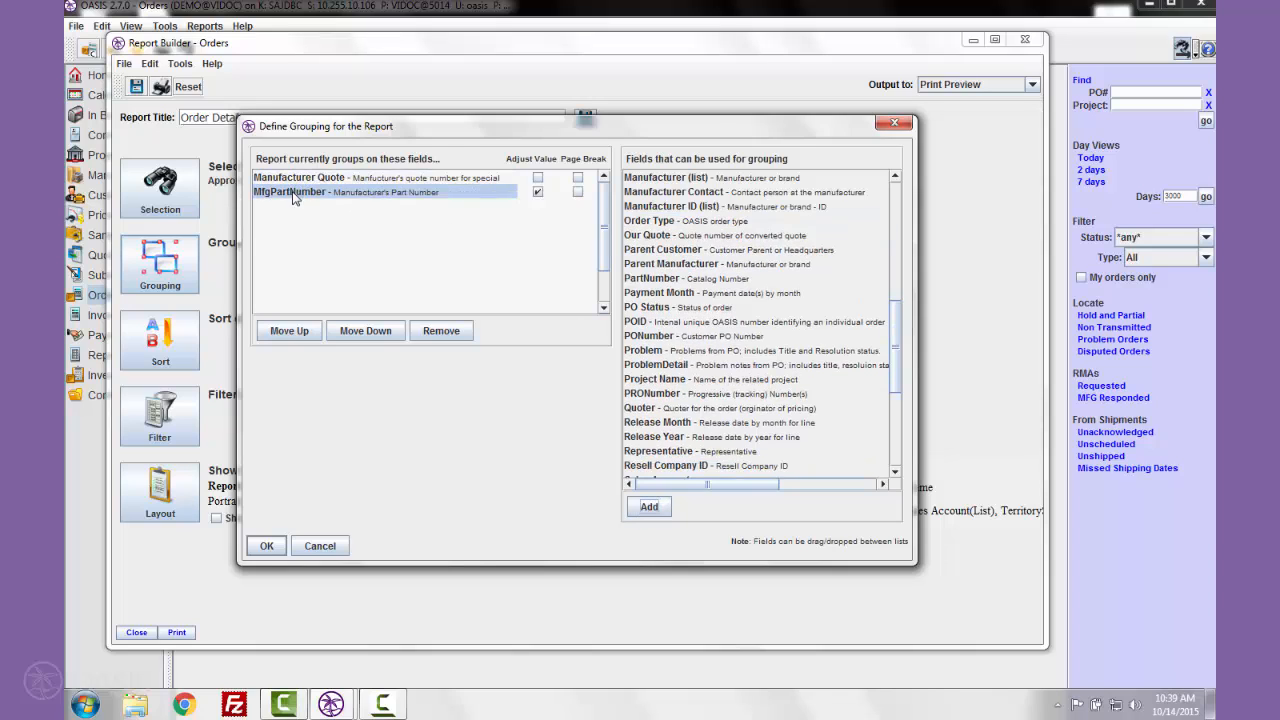
left_click(280, 331)
Step: Remove MfgPartNumber and Manufacturer Quote from the report's grouping fields
left_click_drag(289, 180, 766, 190)
left_click(441, 331)
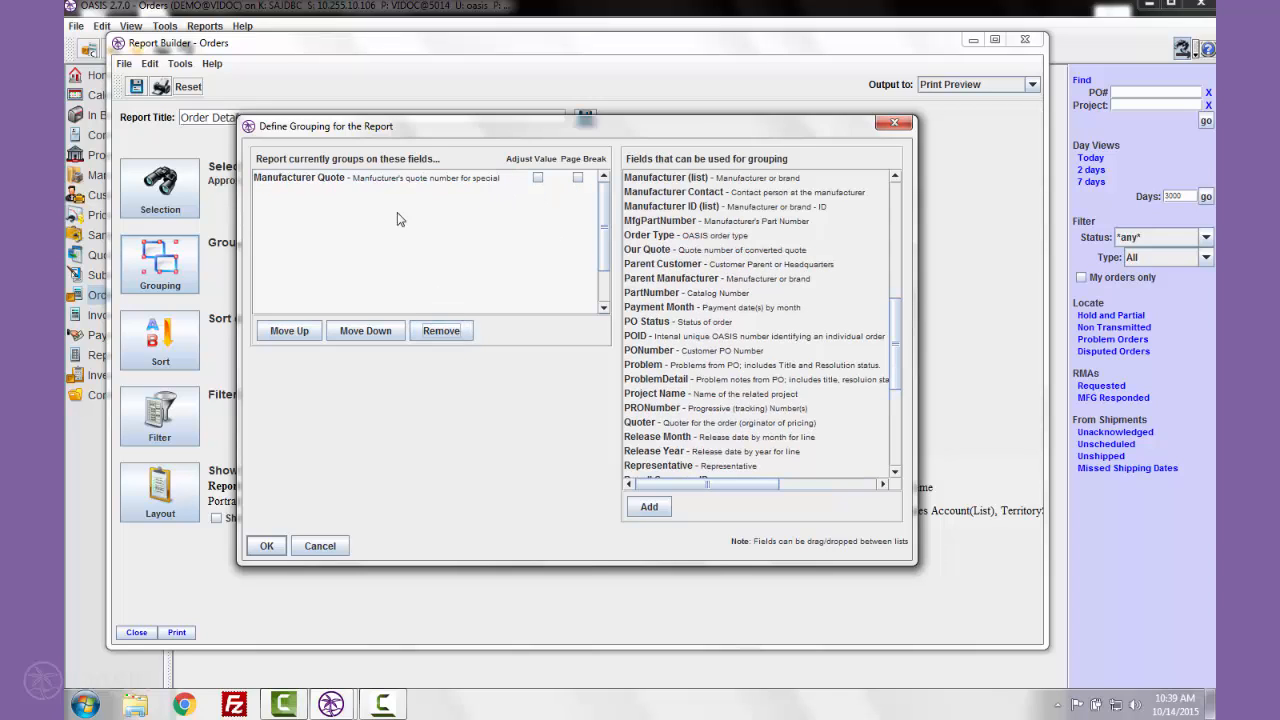
left_click(395, 178)
left_click(441, 331)
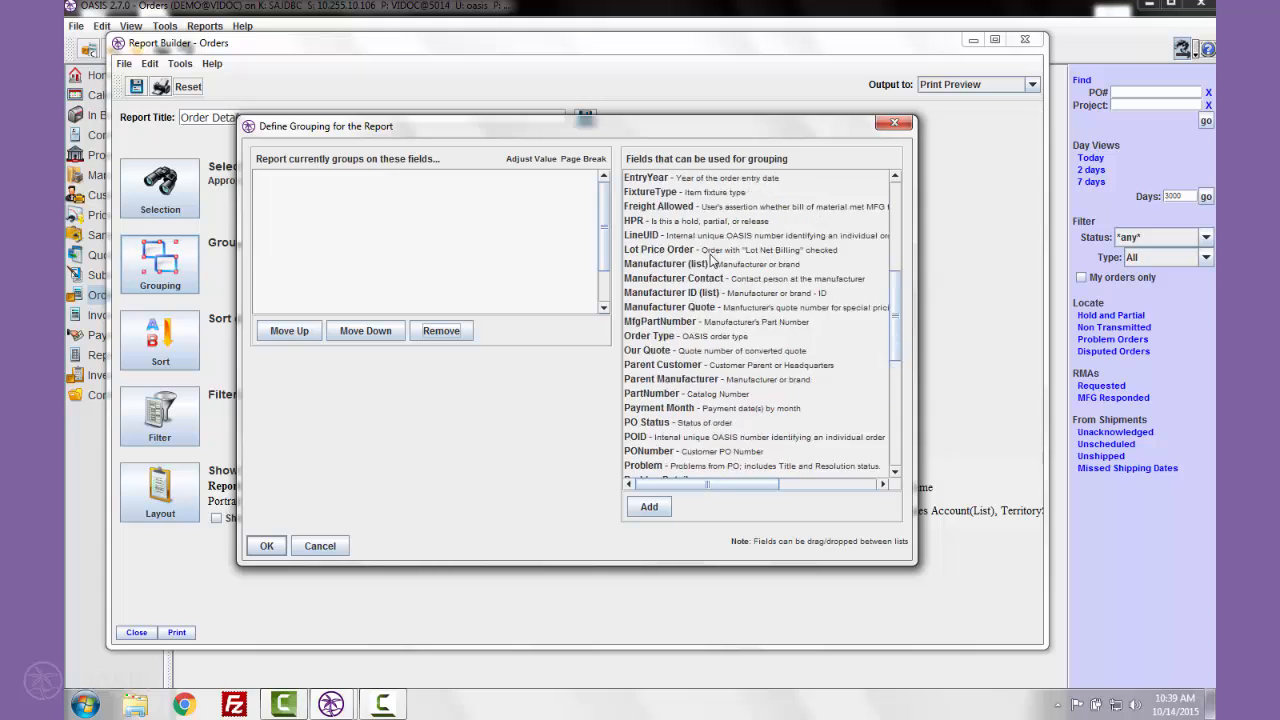
Step: Group the report by Customer ID, with Manufacturer ID (list) as the second grouping field
scroll(711, 258, "up", 7)
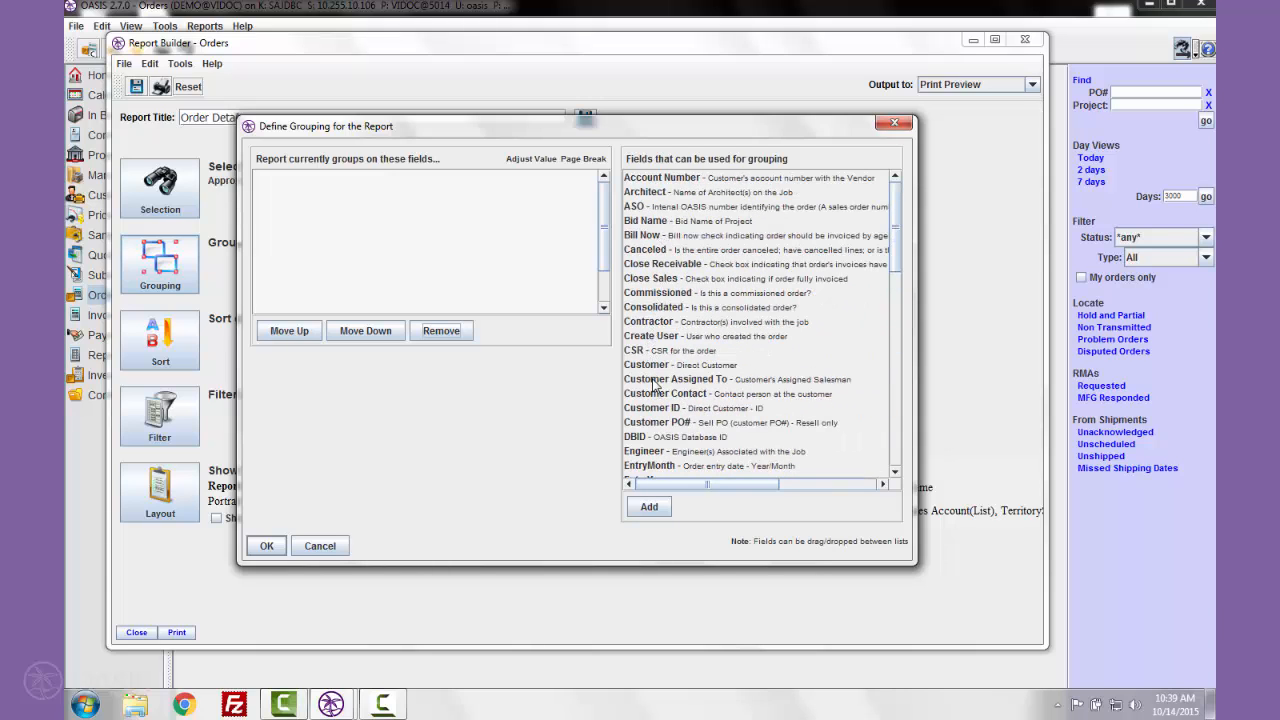
left_click_drag(645, 410, 390, 255)
scroll(793, 349, "down", 9)
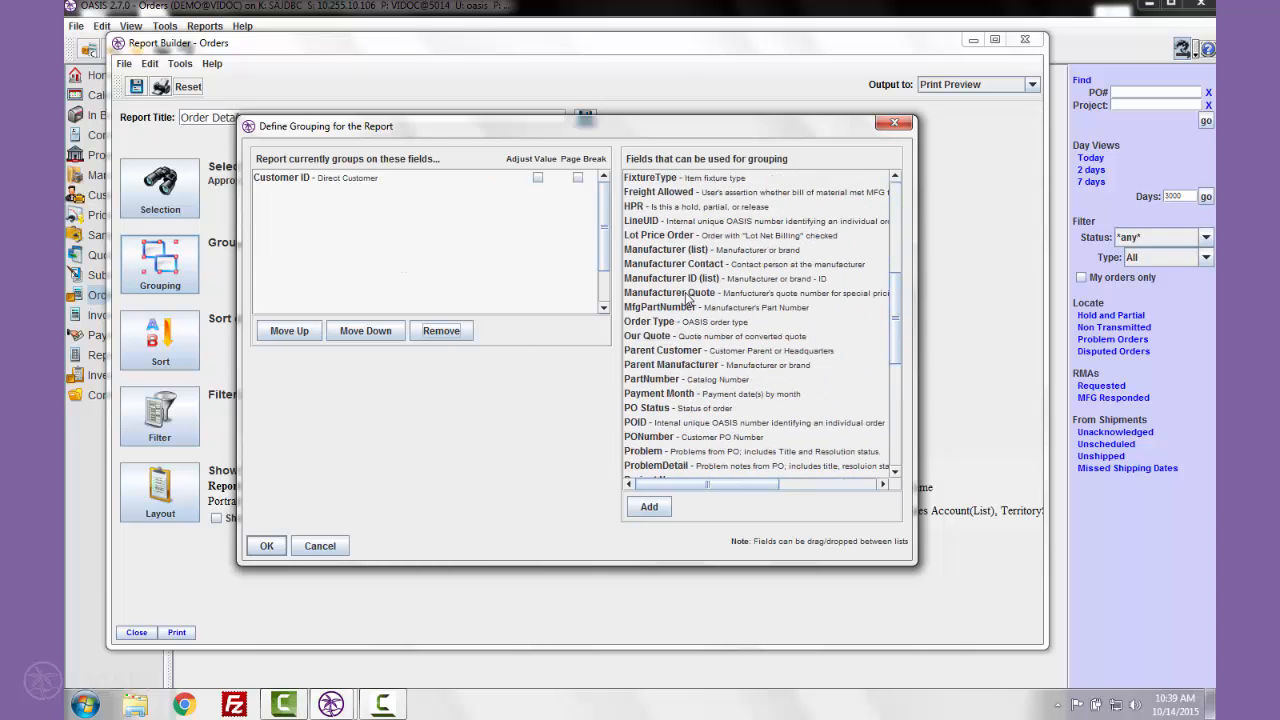
left_click_drag(652, 280, 430, 240)
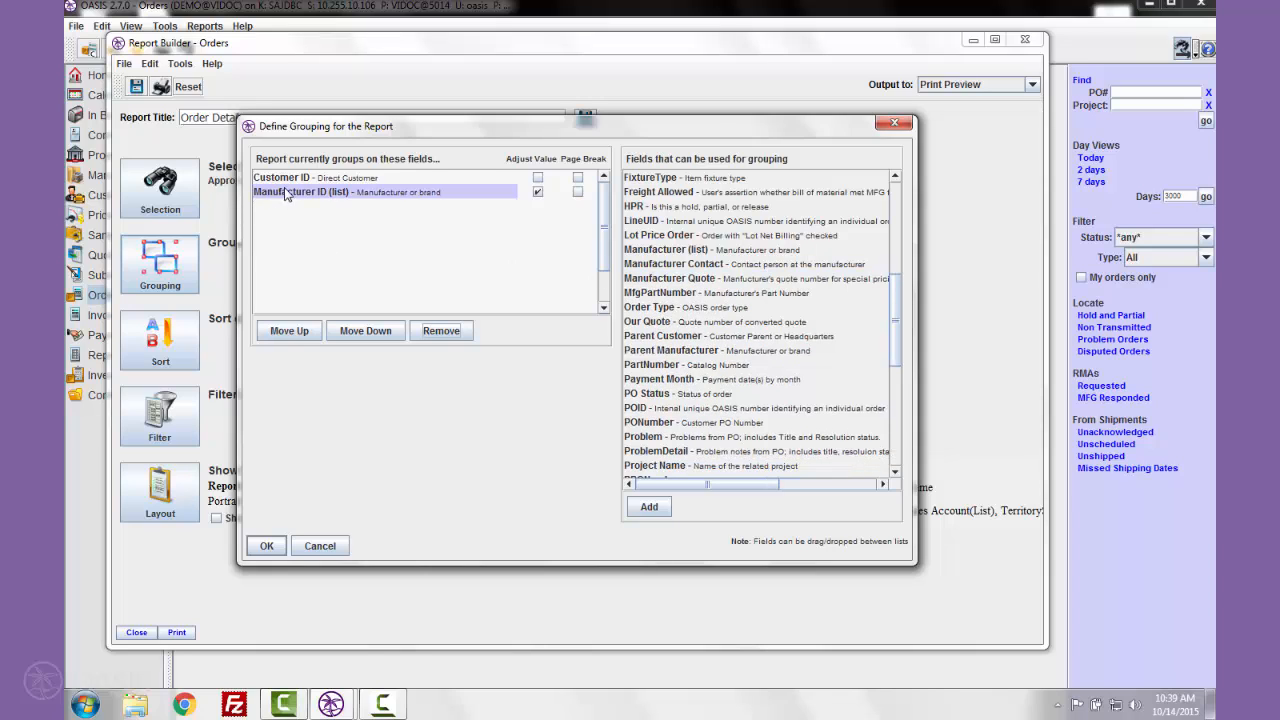
left_click_drag(285, 180, 287, 182)
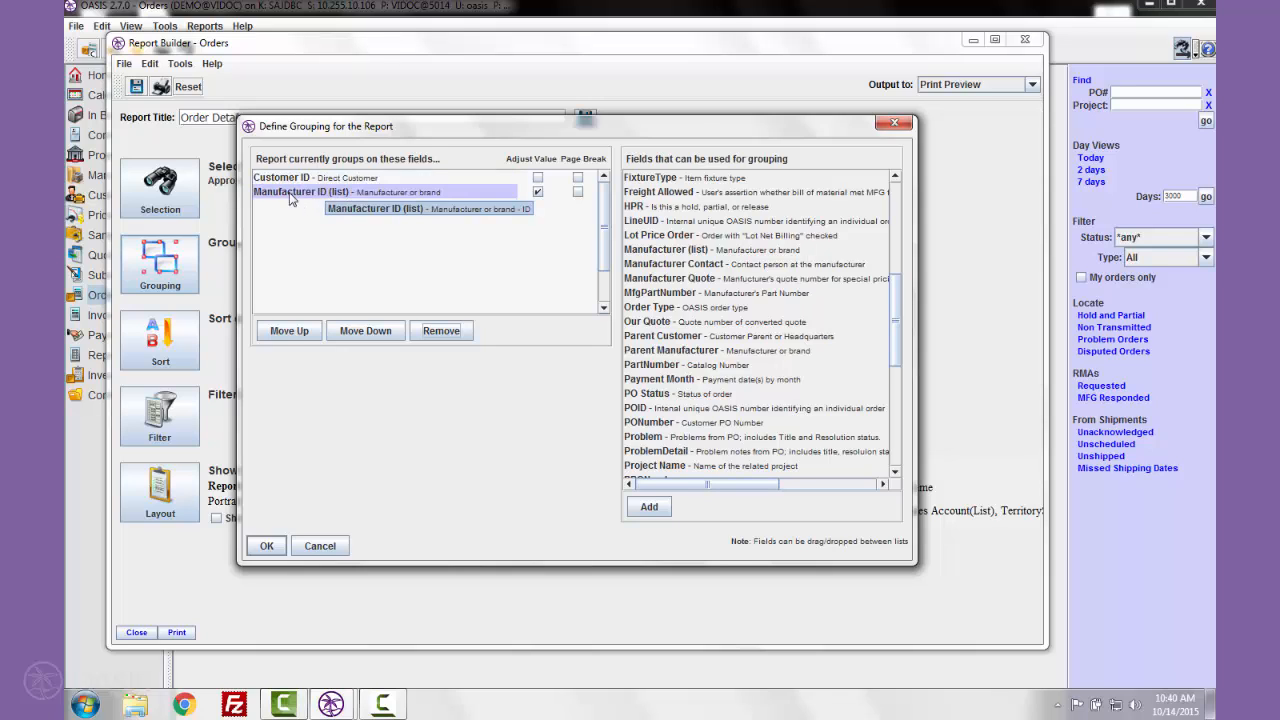
Step: Turn Adjust Value off and back on for the Manufacturer ID (list) grouping field
left_click(538, 190)
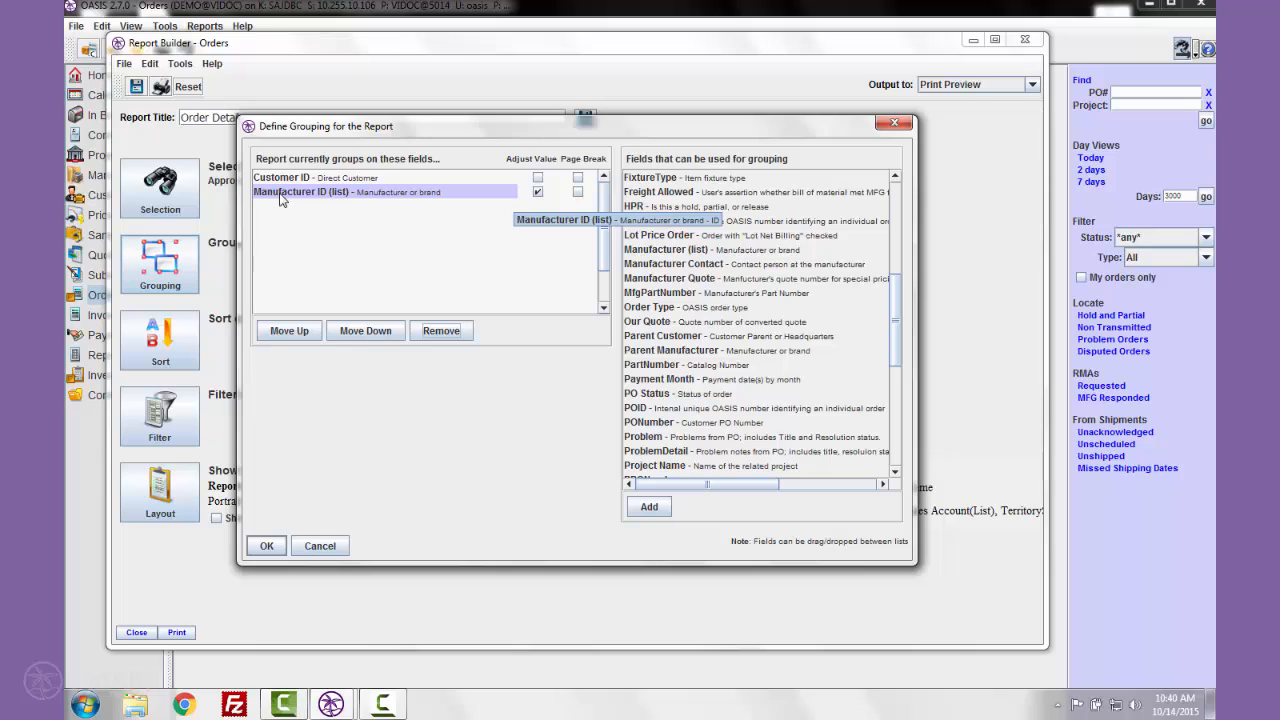
left_click(538, 191)
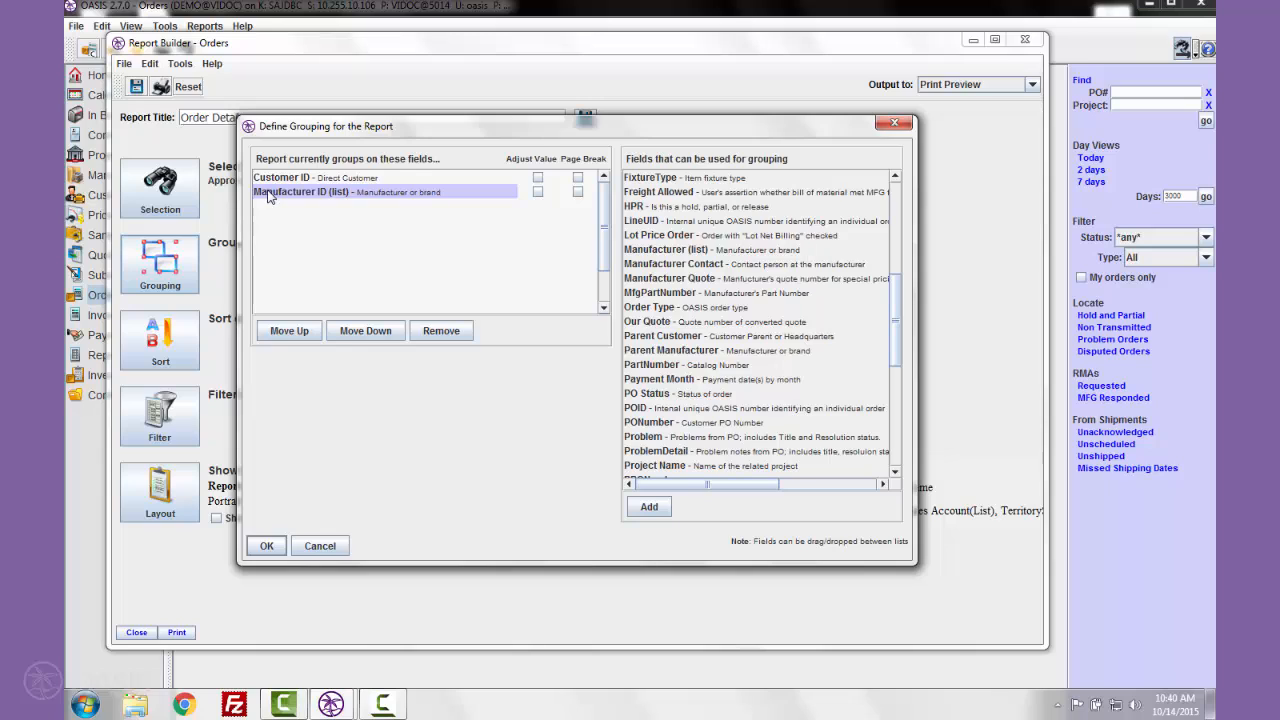
left_click(538, 192)
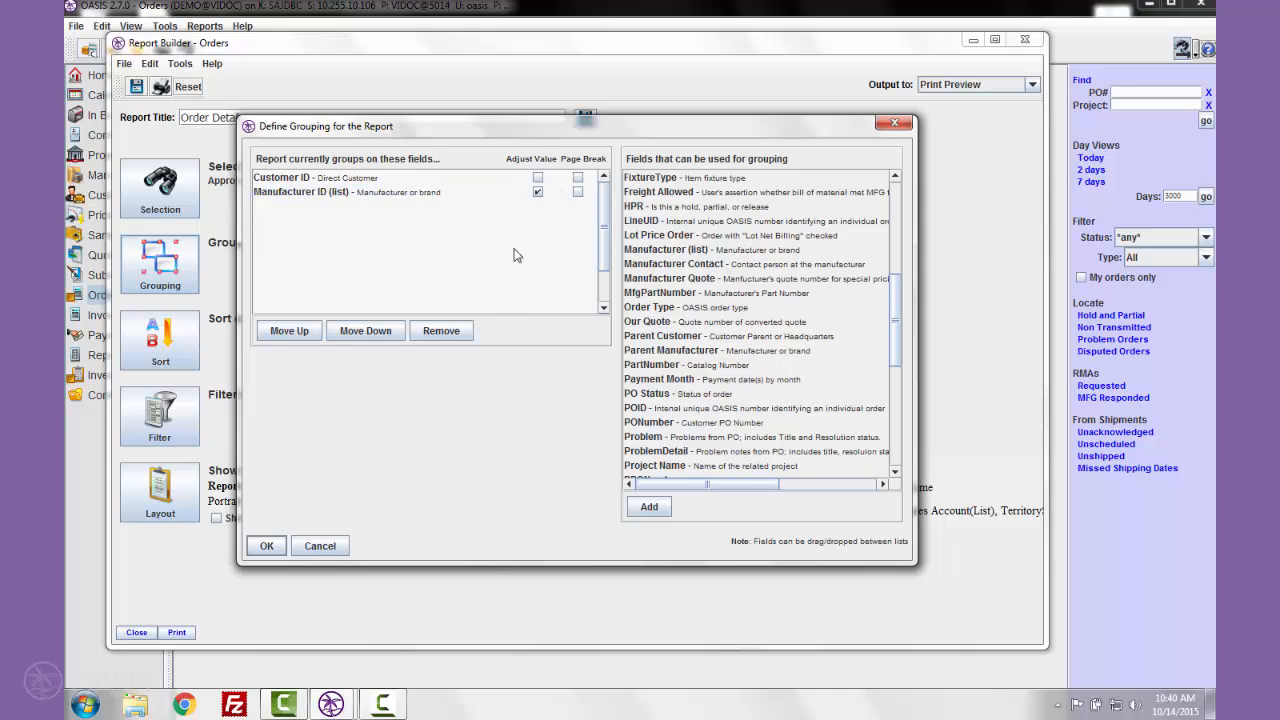
Step: Try to enable Adjust Value for Customer ID, and accept the report's grouping definition
left_click(538, 177)
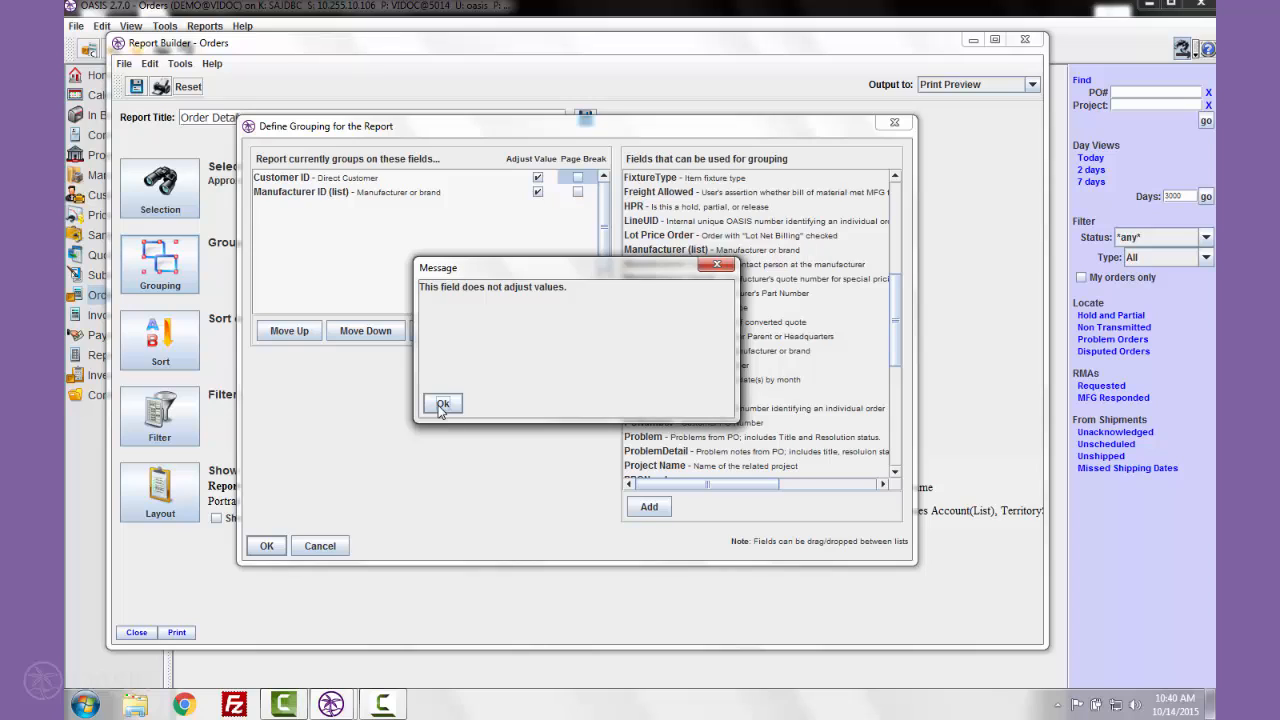
left_click(441, 405)
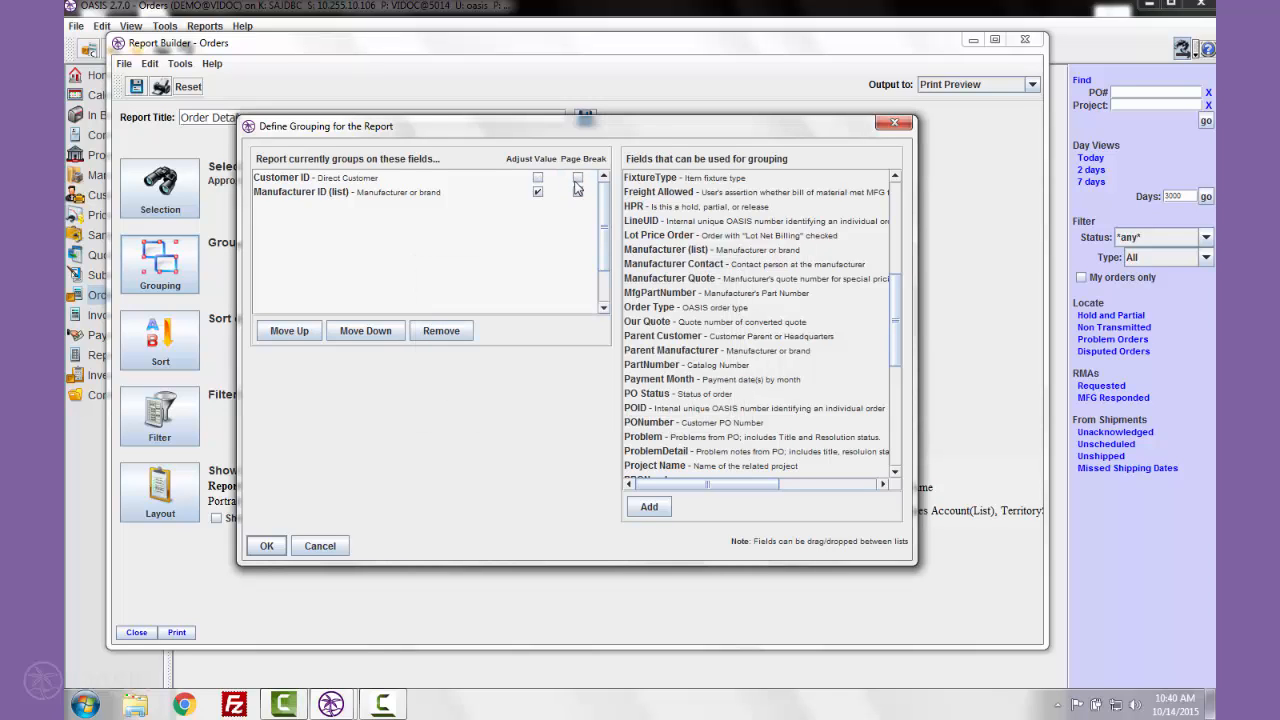
left_click(373, 190)
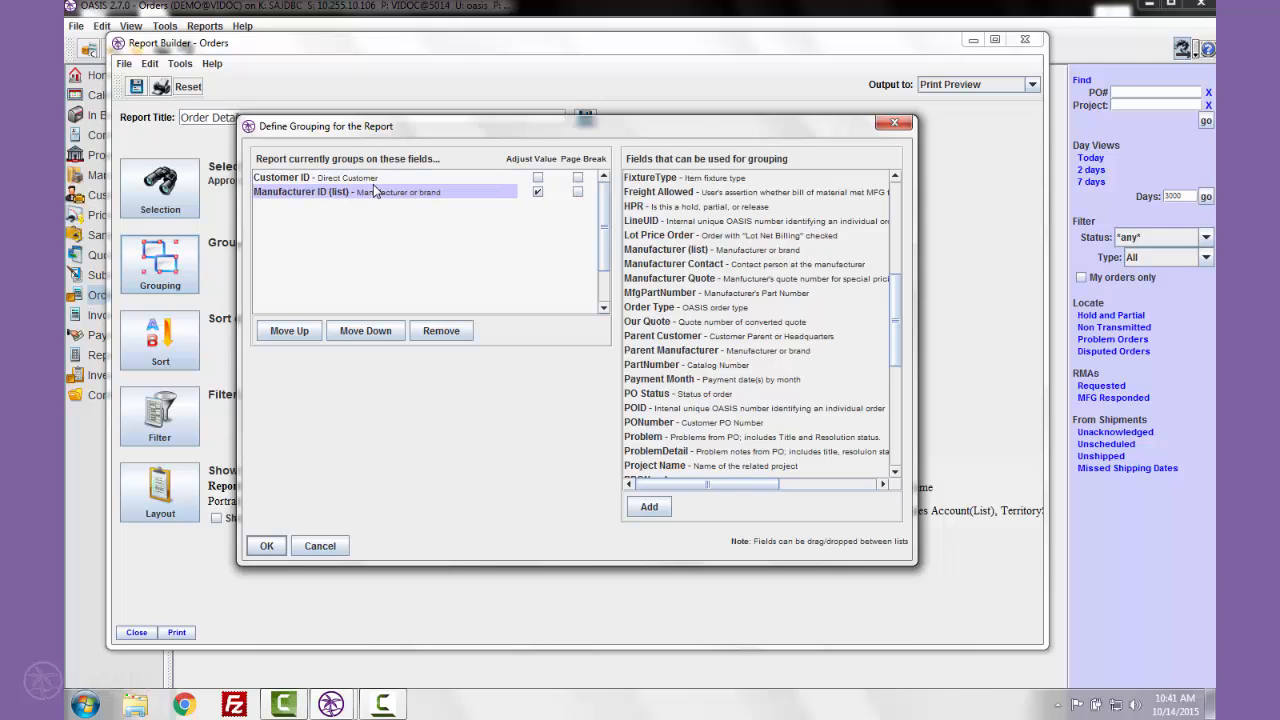
left_click(267, 546)
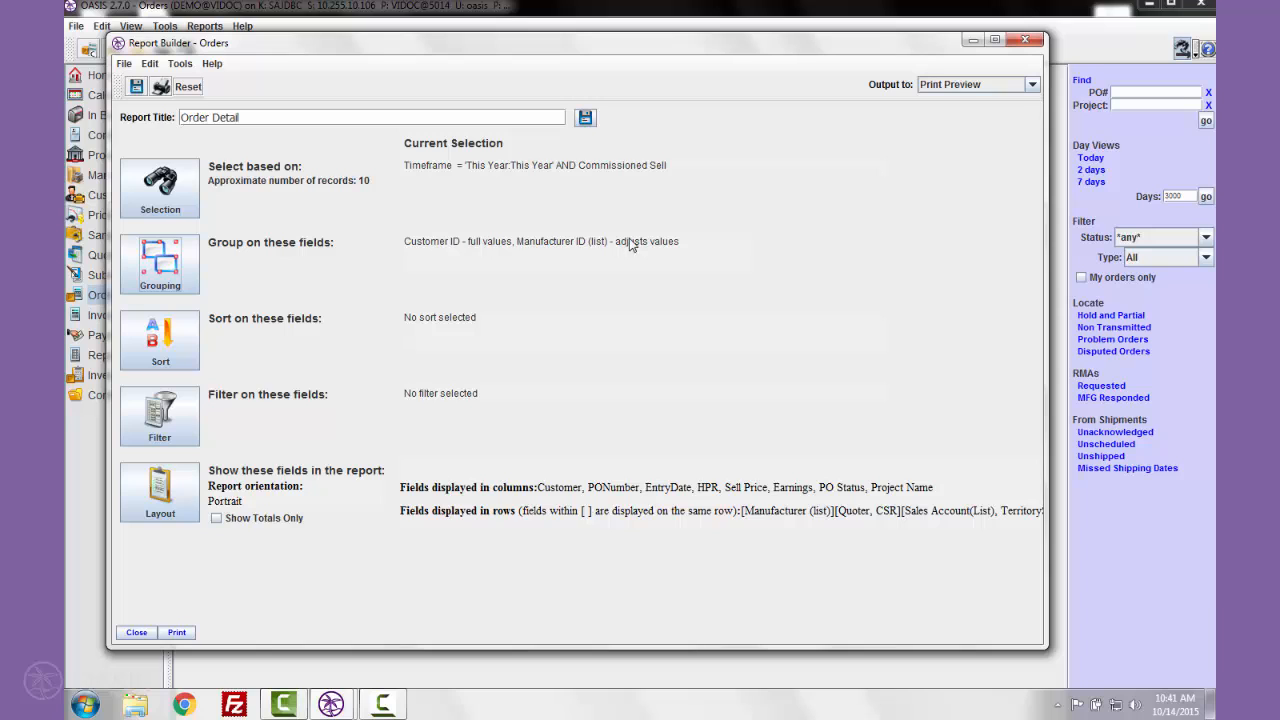
Step: Define the report's sort order by EntryDate, descending
left_click(156, 352)
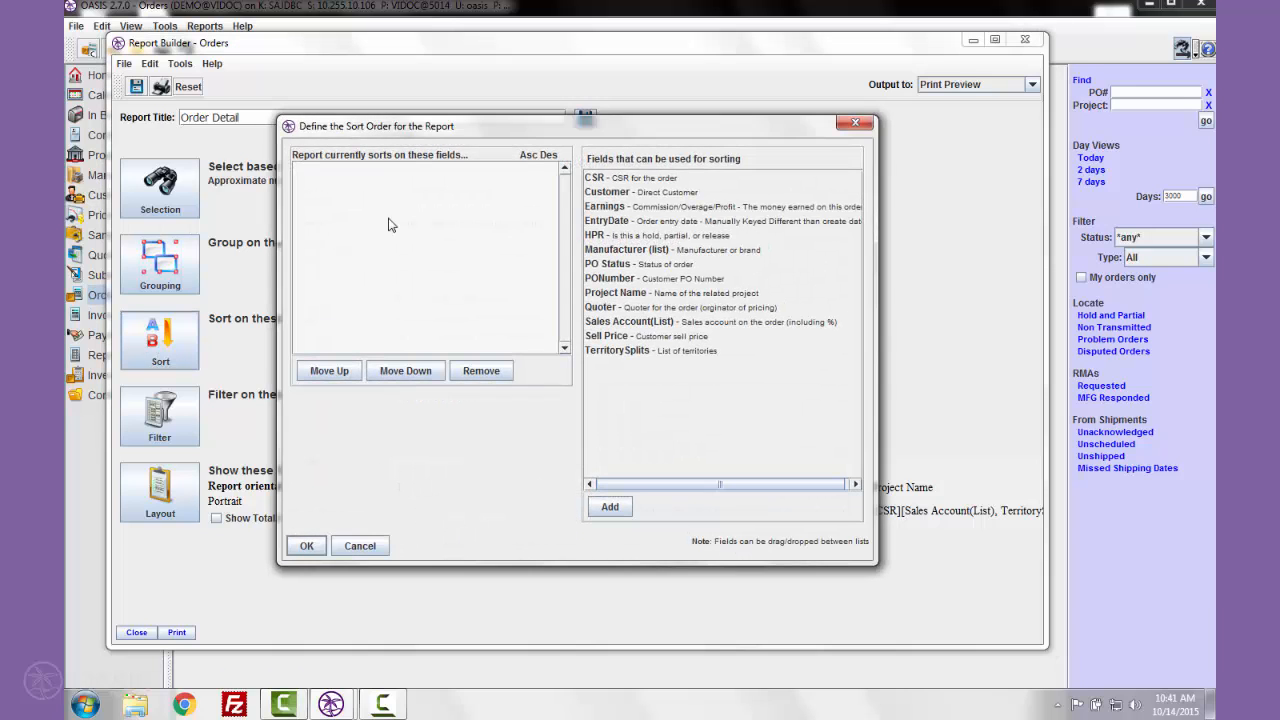
left_click_drag(436, 140, 625, 129)
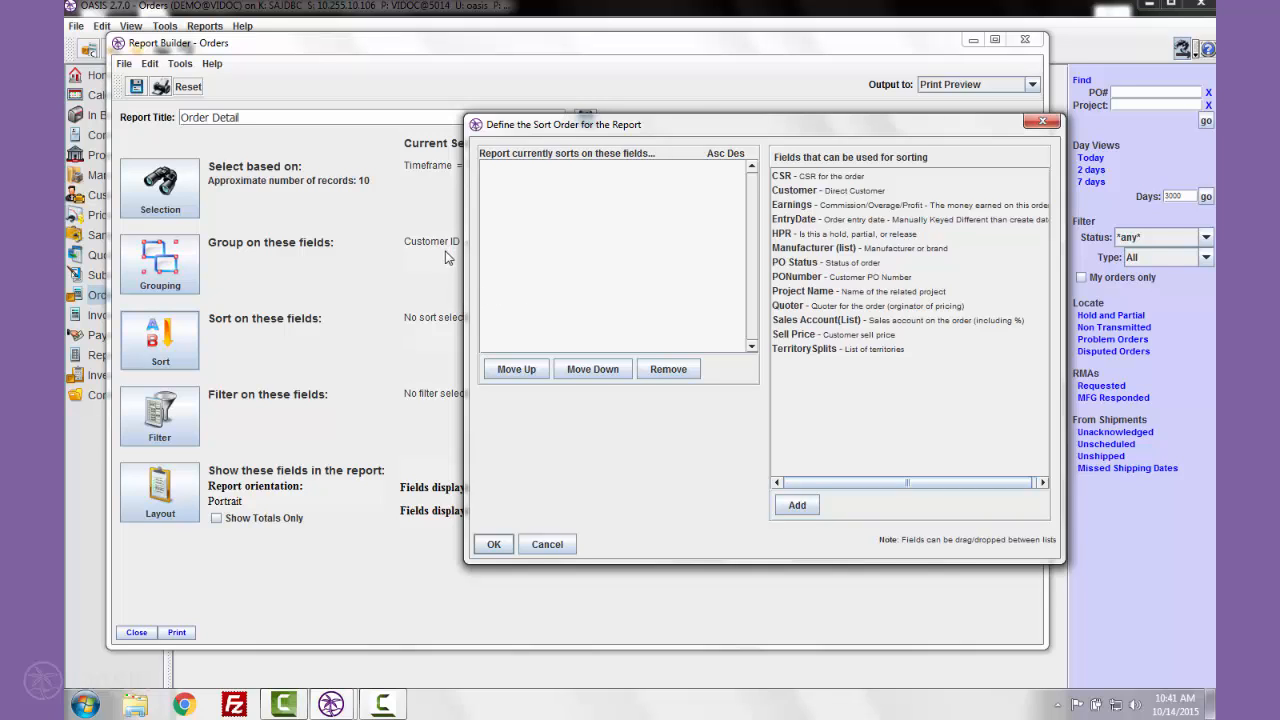
left_click(797, 278)
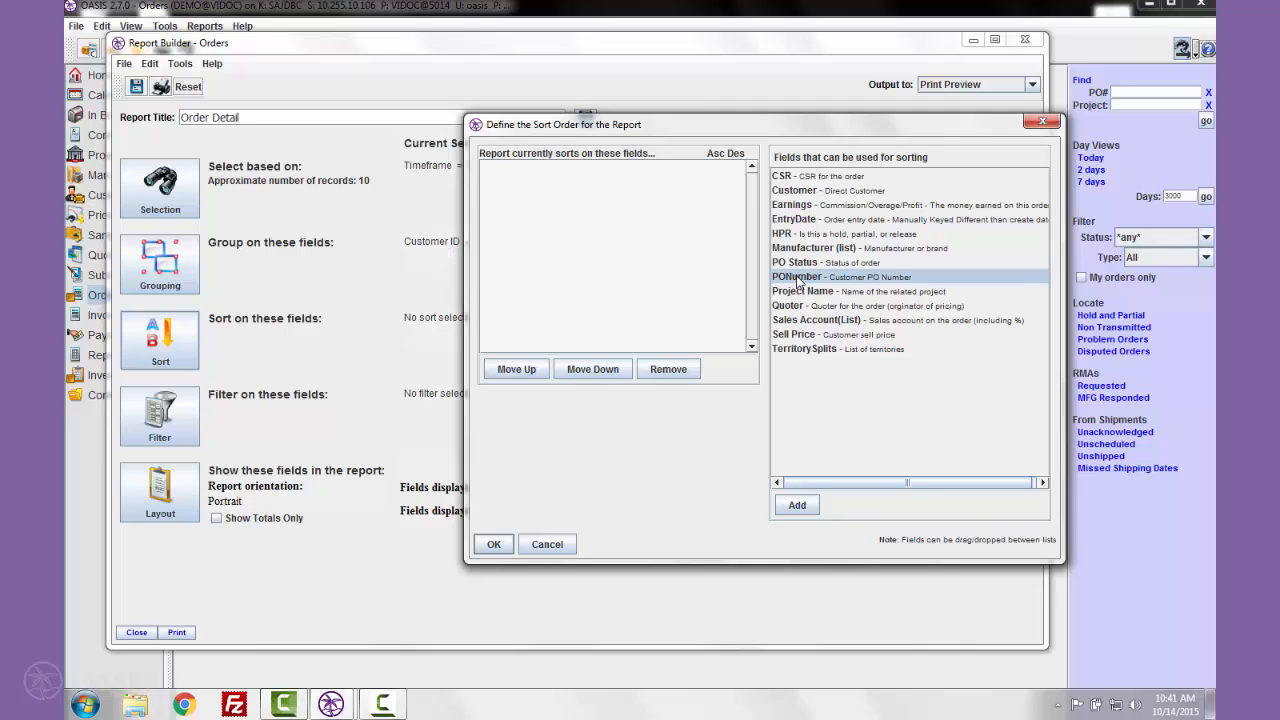
left_click_drag(798, 220, 645, 222)
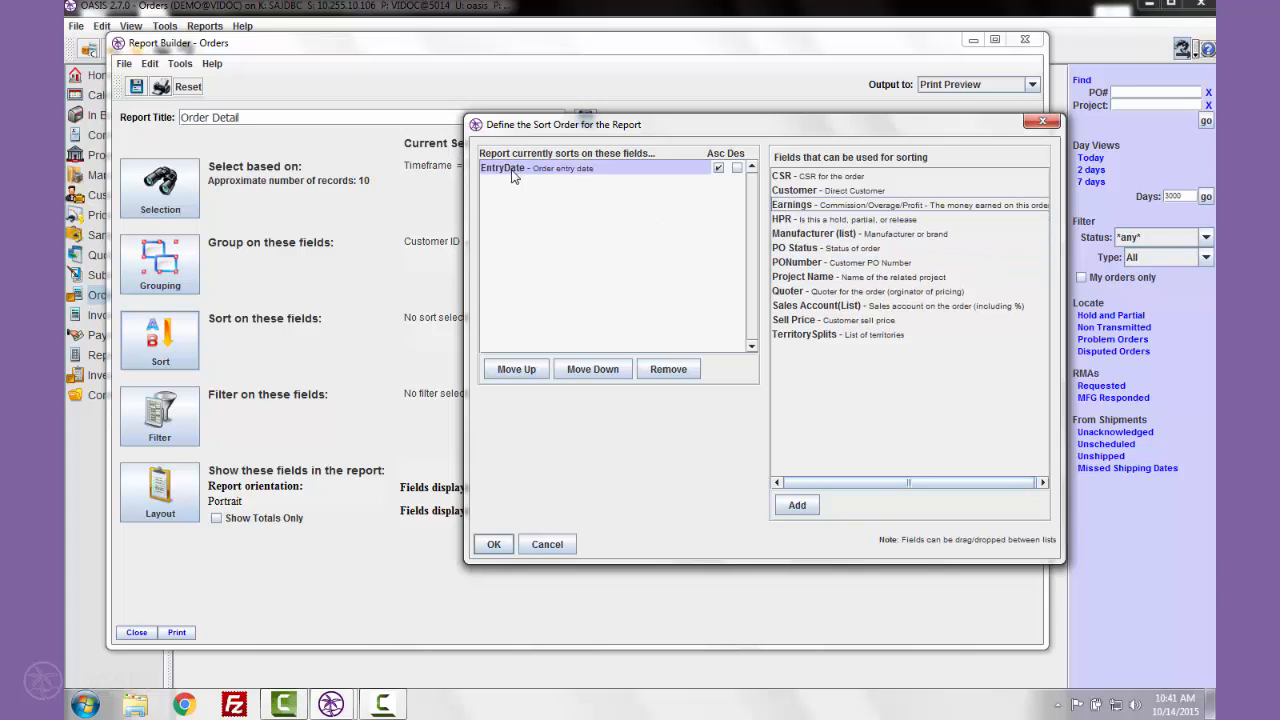
left_click(737, 169)
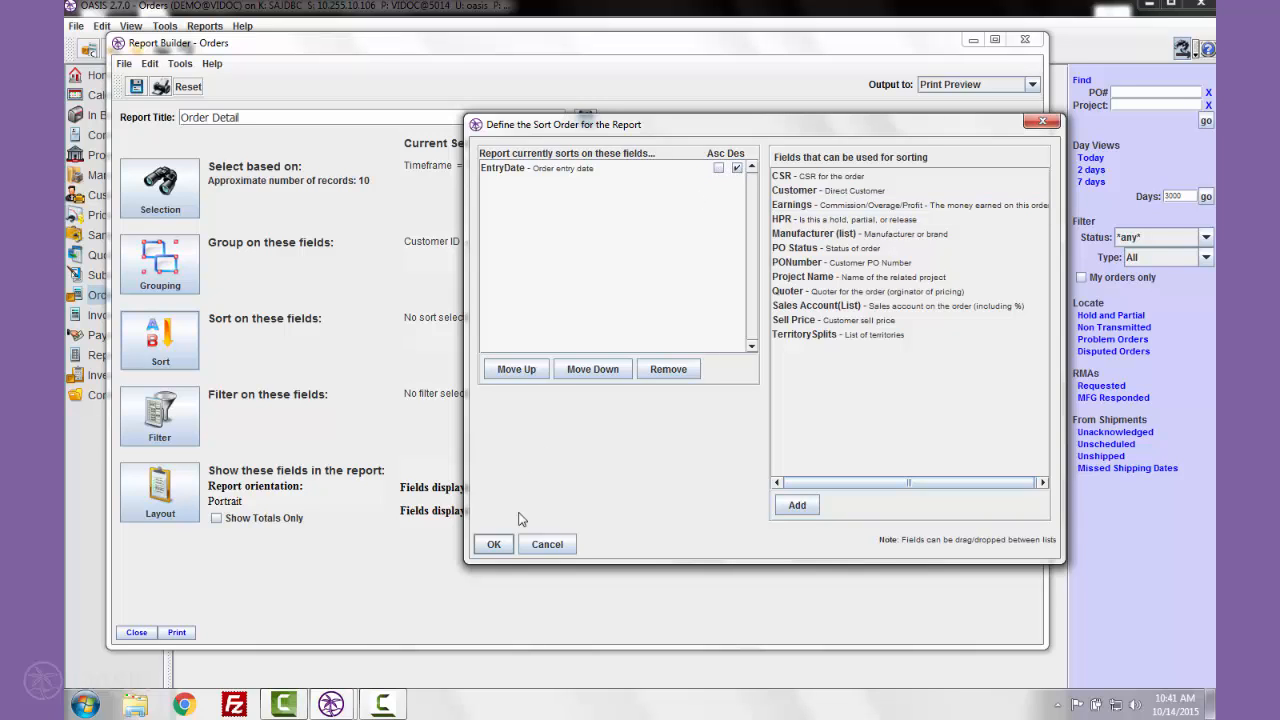
left_click(494, 544)
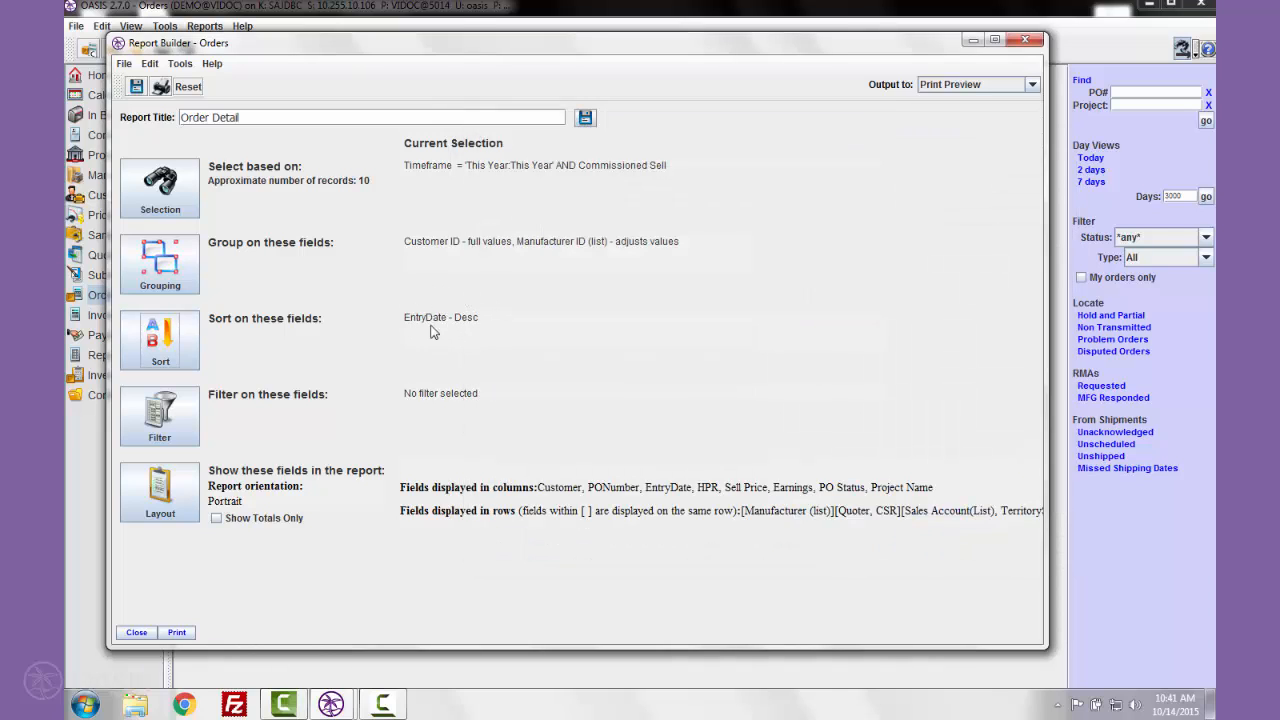
Step: Filter the report to include only the manufacturer Delta Lighting (Benton)
left_click(160, 415)
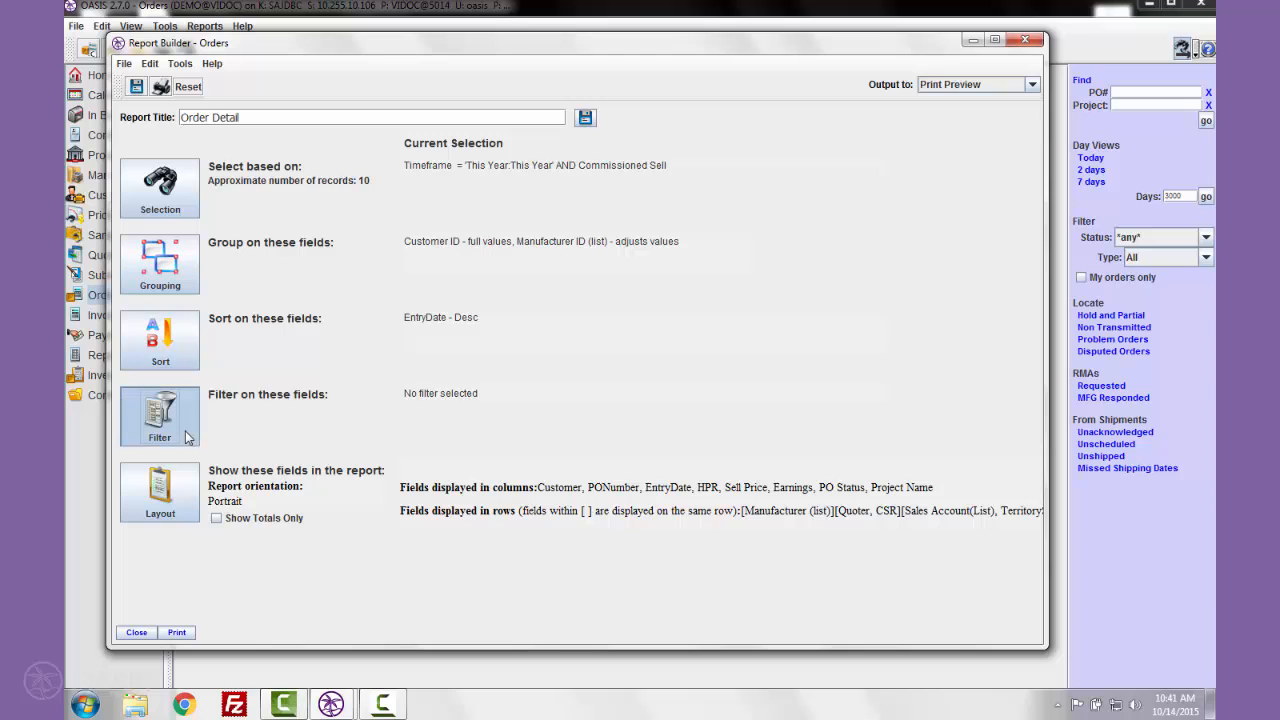
left_click_drag(582, 255, 786, 275)
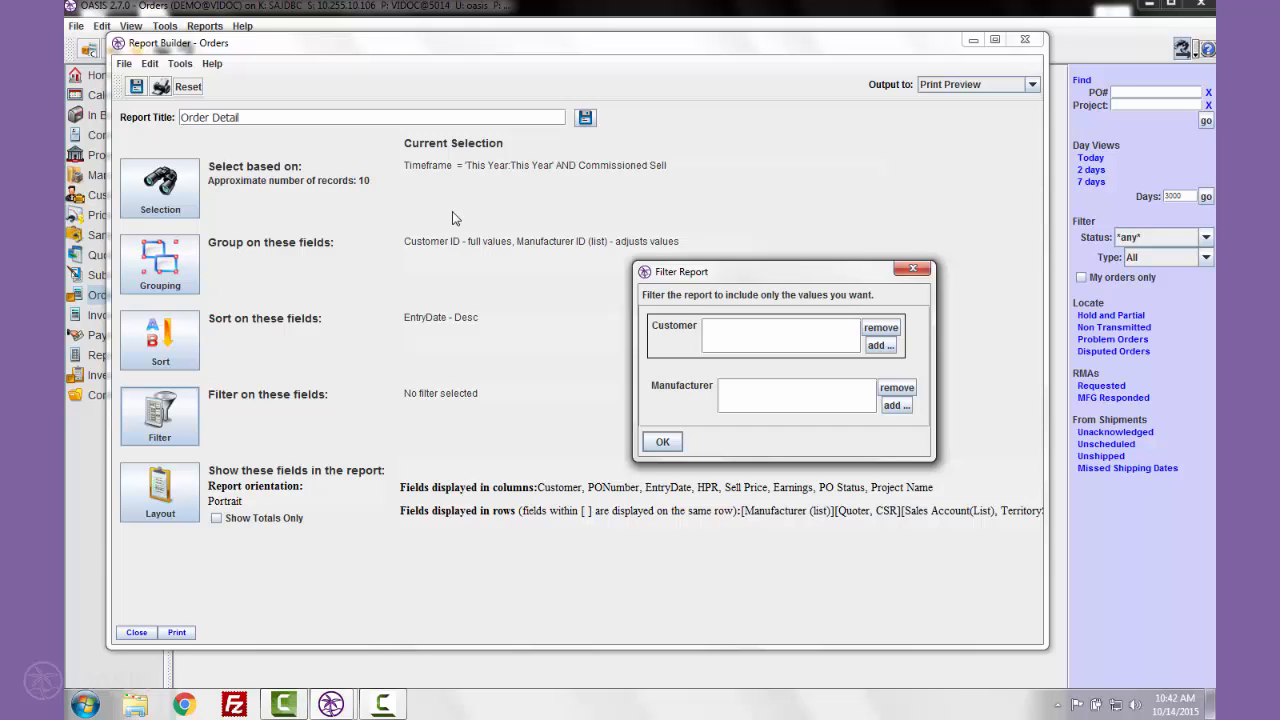
left_click(896, 405)
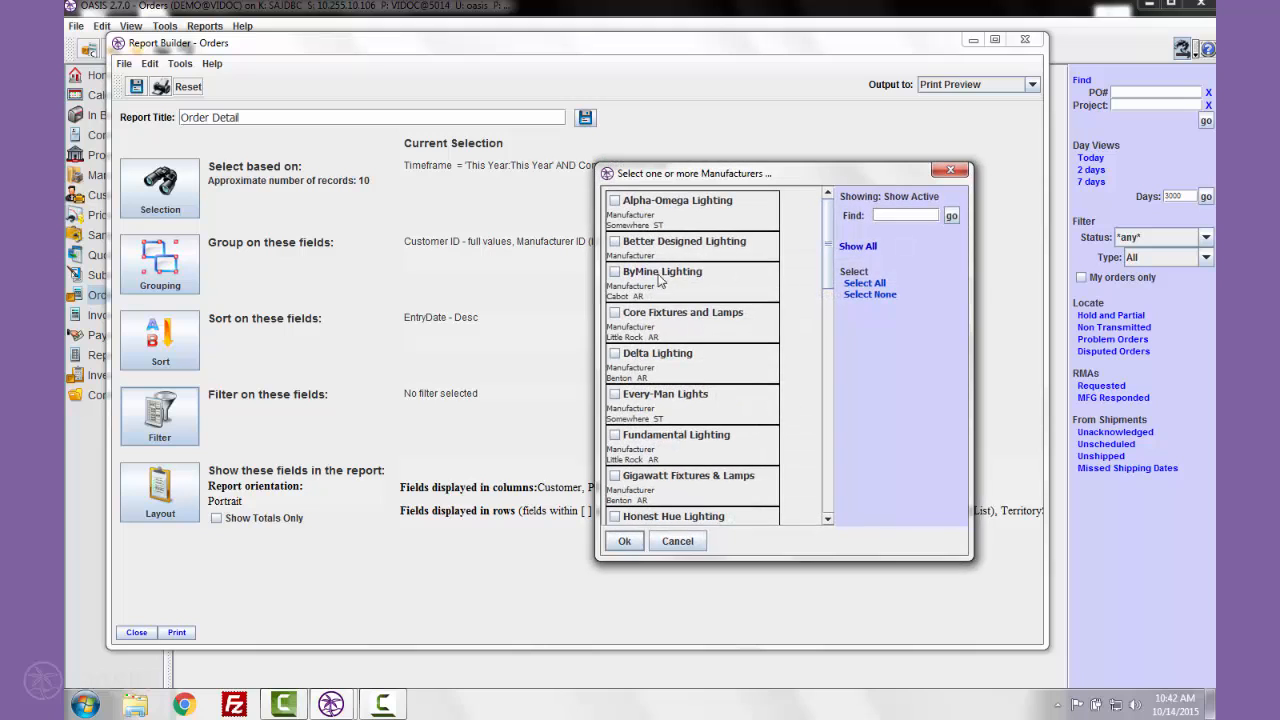
left_click(615, 353)
left_click(623, 542)
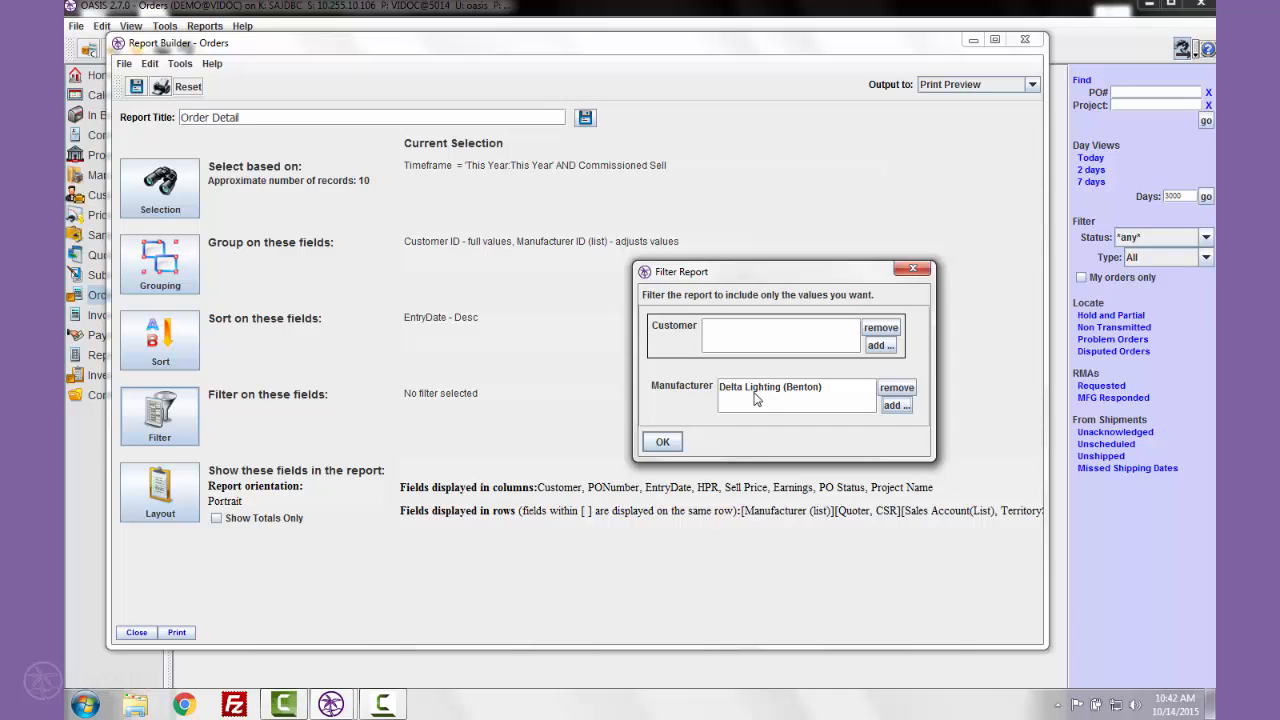
left_click(663, 442)
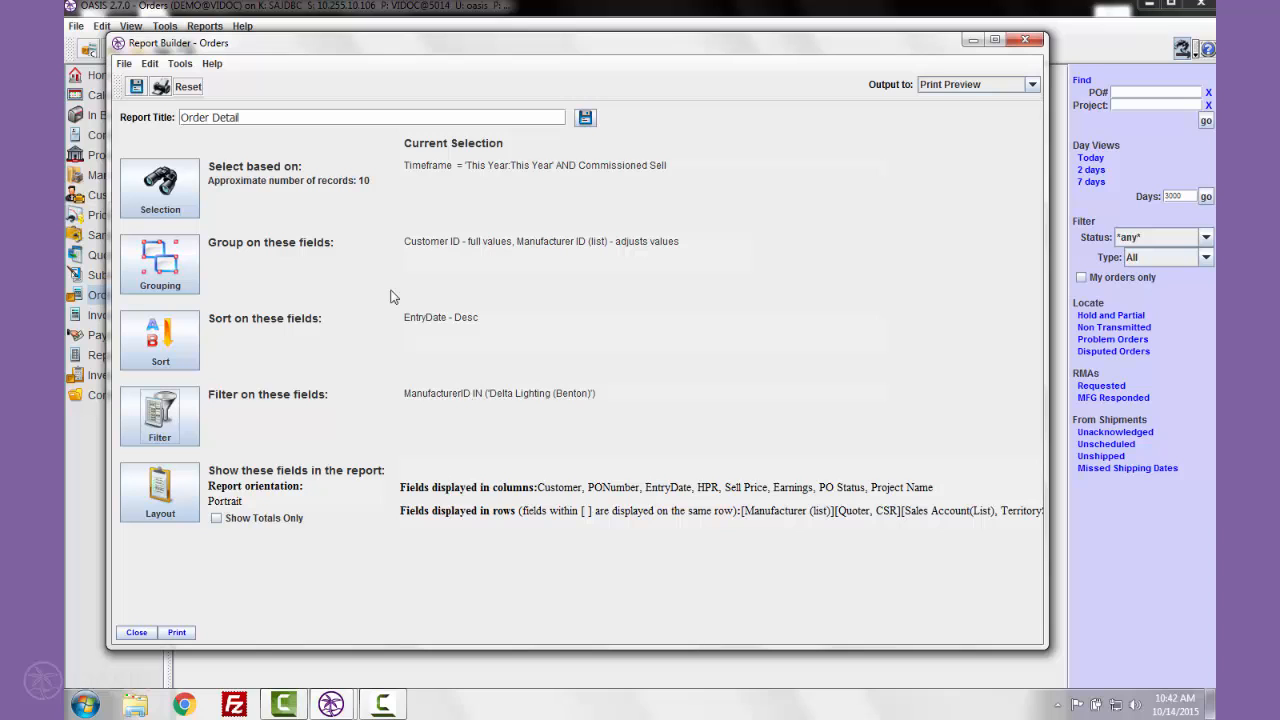
Step: Add Delta Lighting as the Manufacturer in the Parties section of the order selection criteria
left_click(168, 180)
left_click(699, 160)
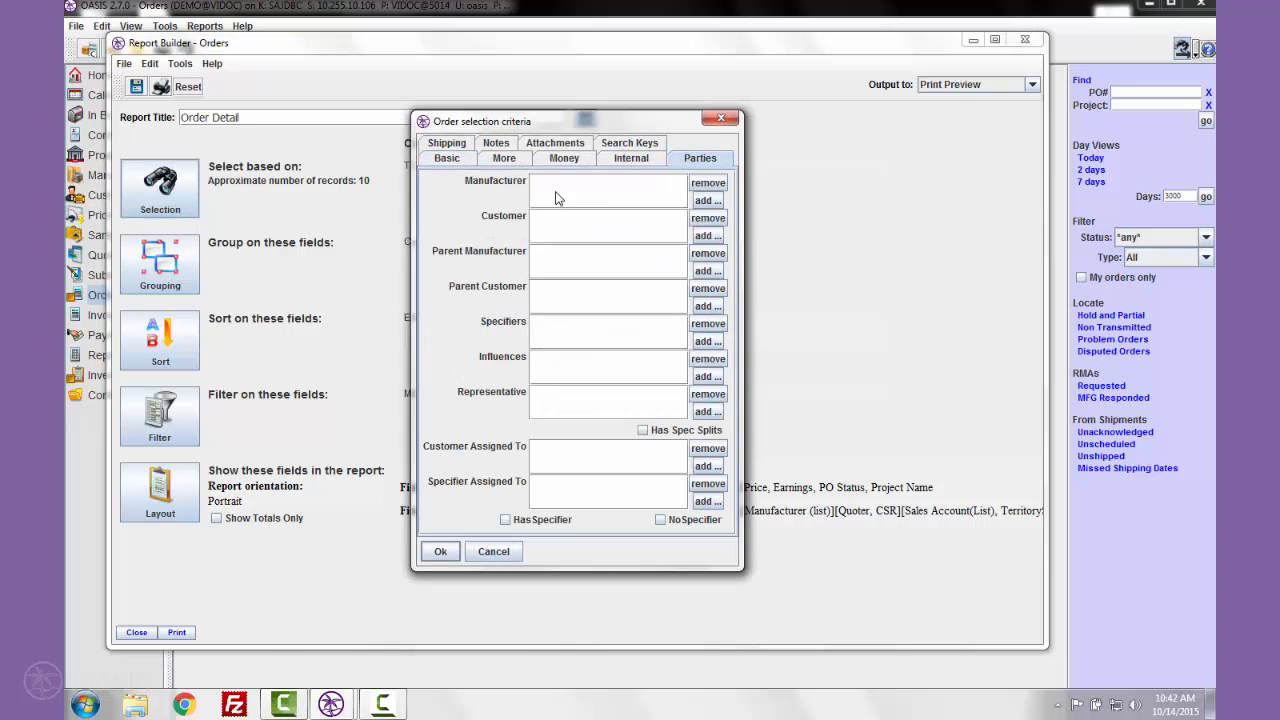
left_click(707, 201)
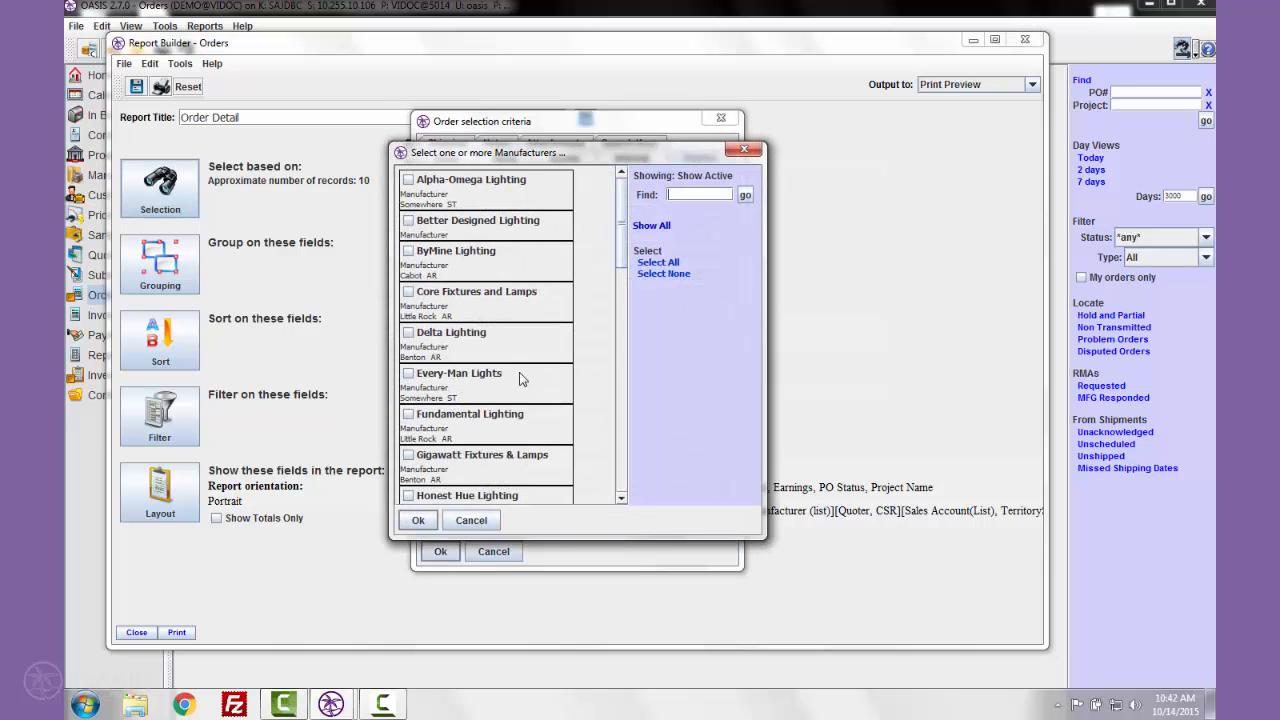
left_click(459, 338)
left_click(418, 520)
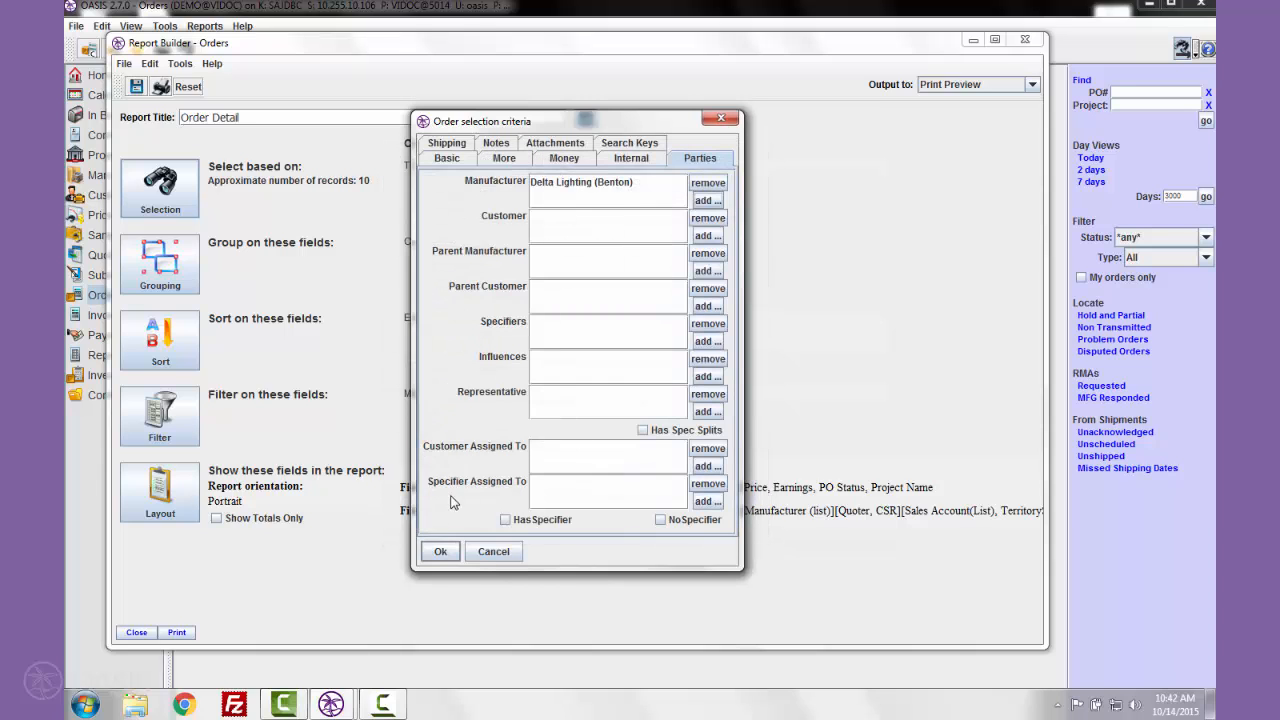
left_click(439, 553)
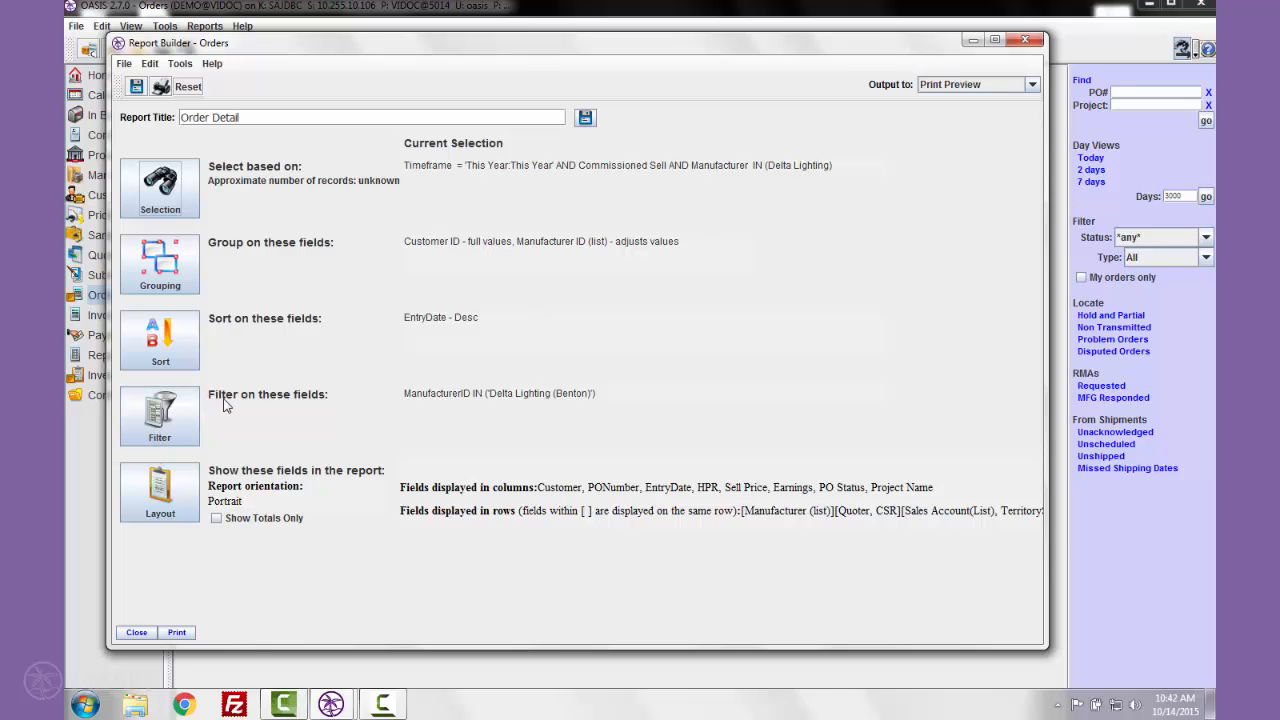
Step: Open the report layout and compare the Portrait, Landscape and Legal widths, returning to Portrait
left_click(156, 488)
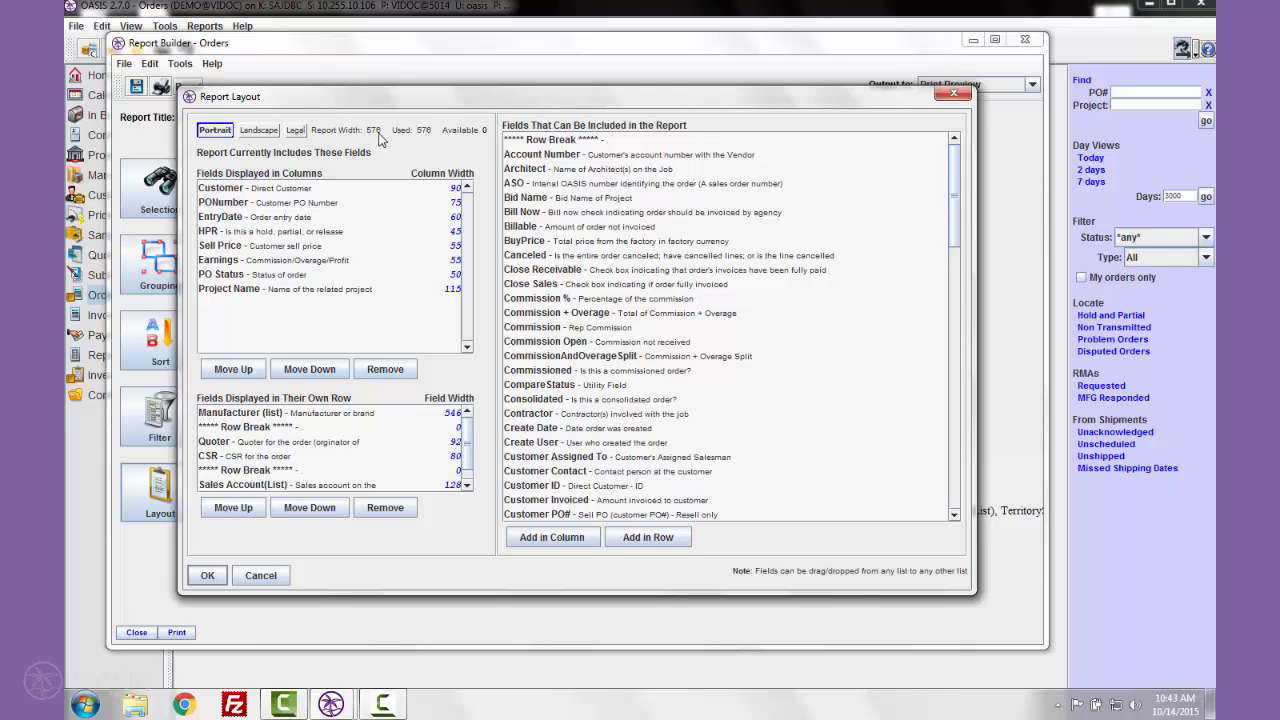
left_click(258, 130)
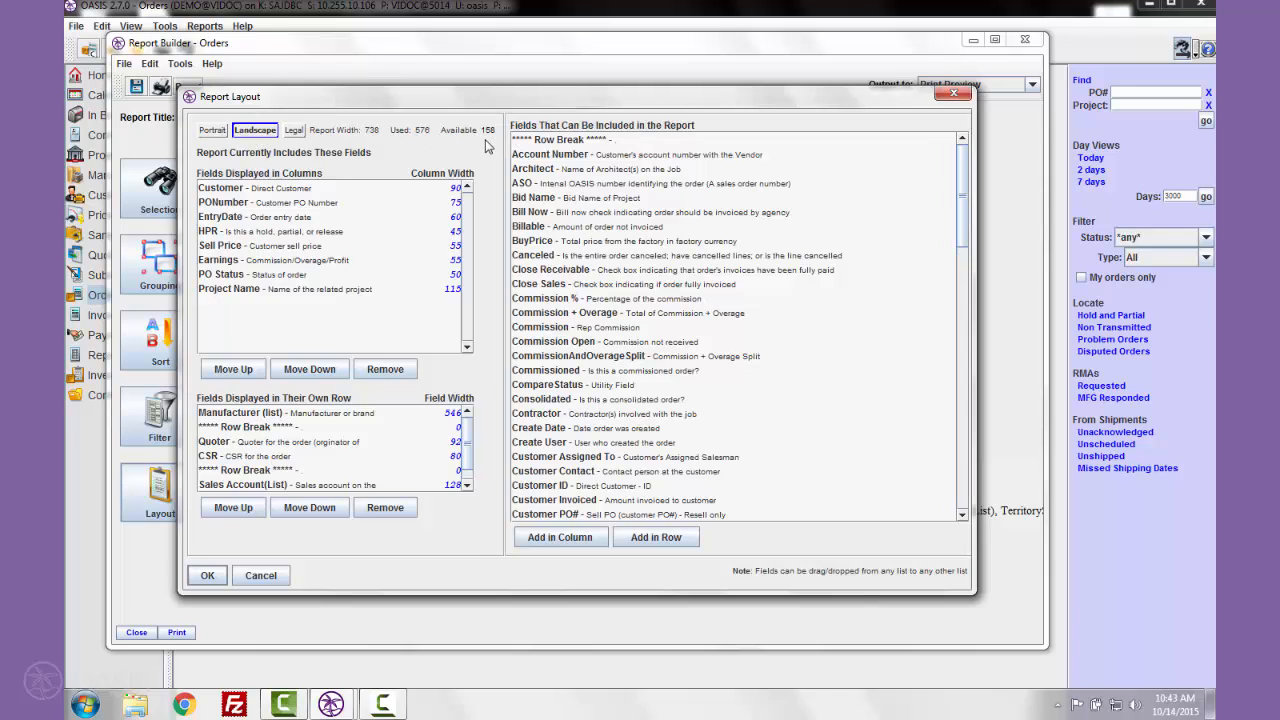
left_click(291, 134)
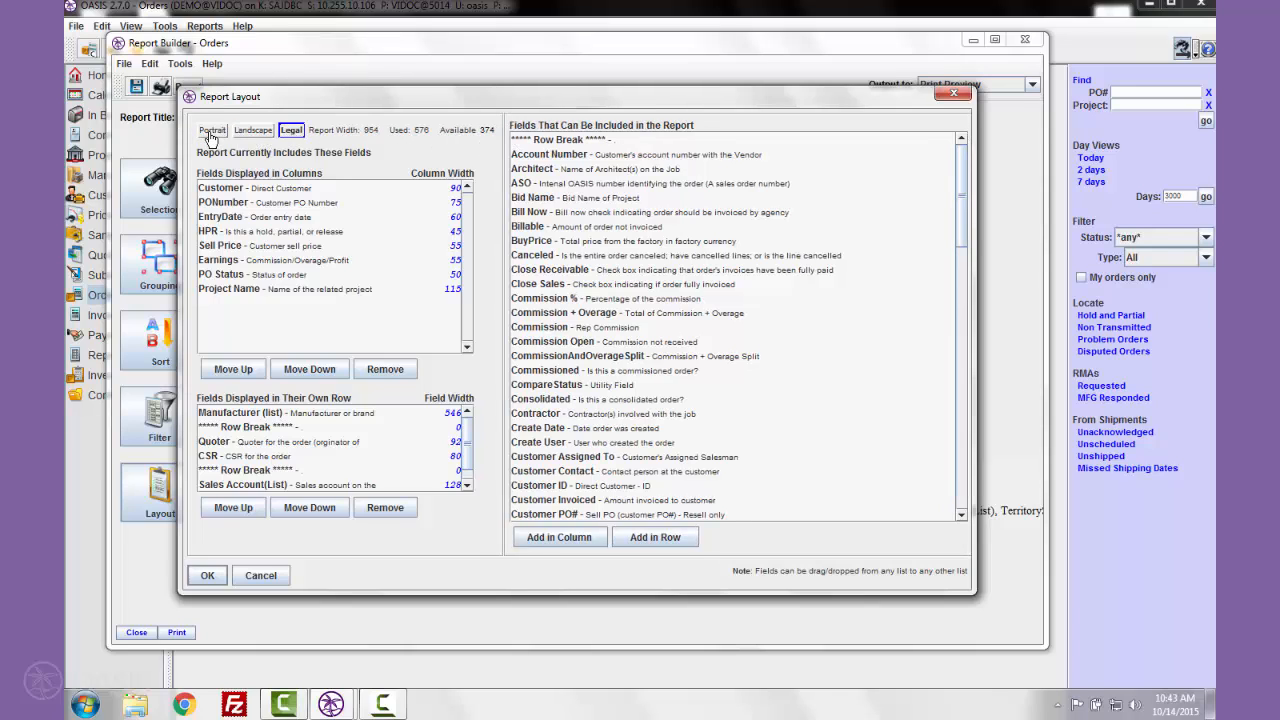
left_click(211, 133)
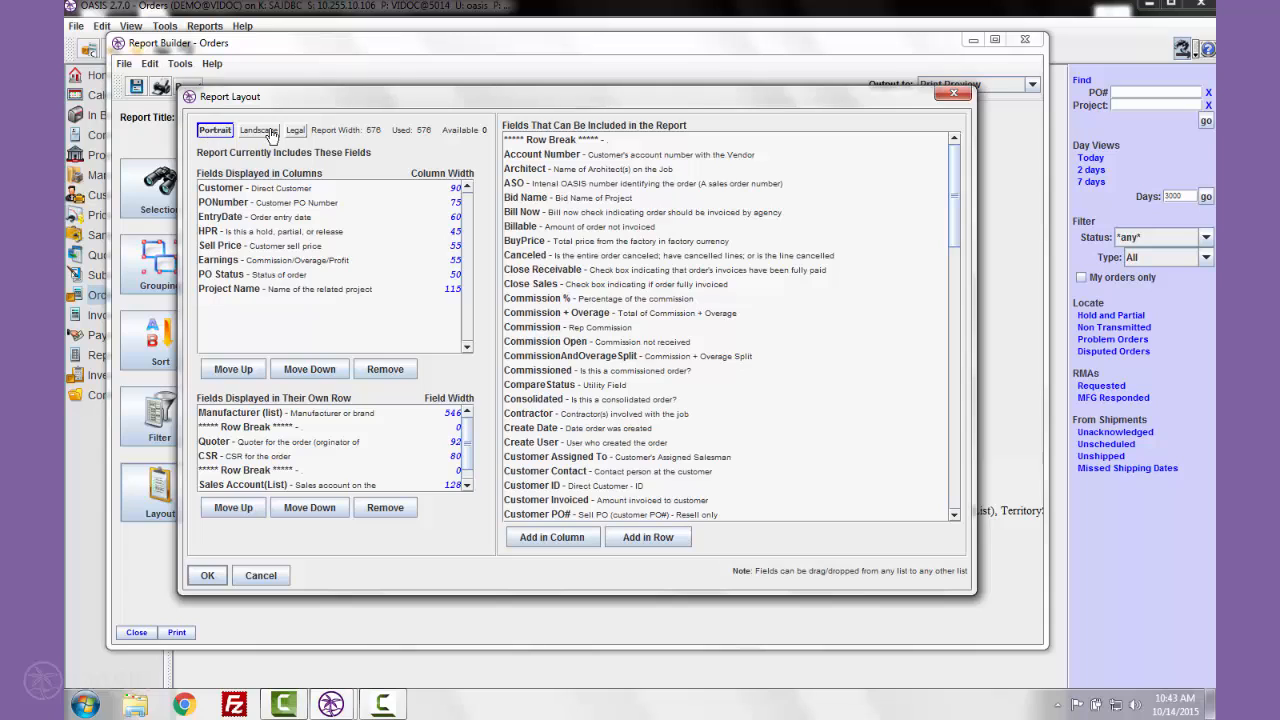
left_click(436, 205)
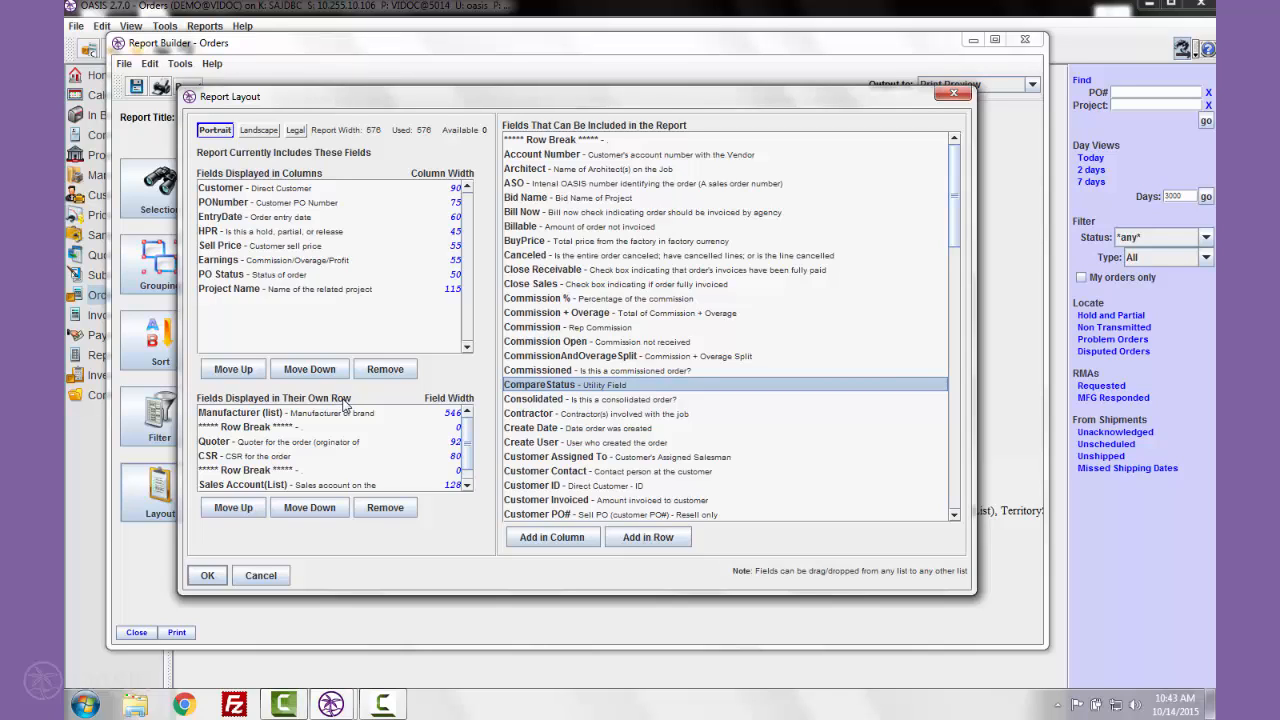
Step: Add PONotes to the fields displayed in their own row, directly above Quoter
left_click(300, 413)
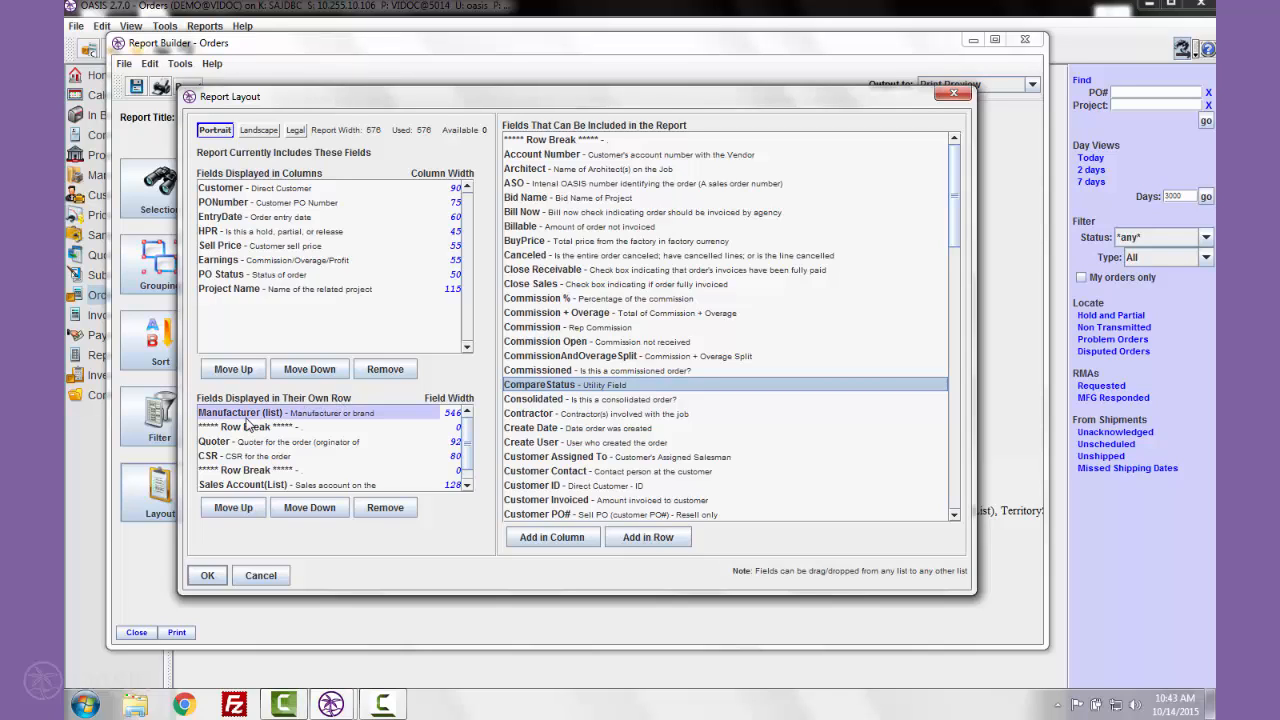
left_click_drag(247, 424, 503, 420)
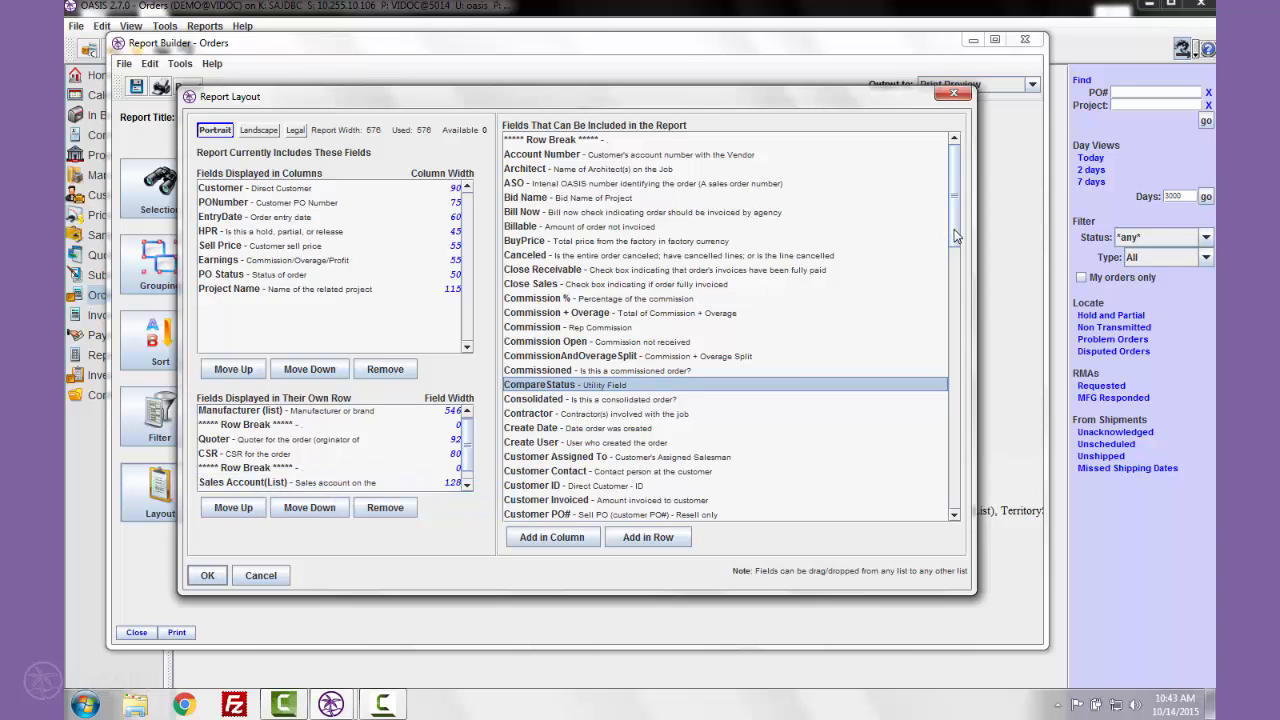
left_click_drag(955, 235, 942, 393)
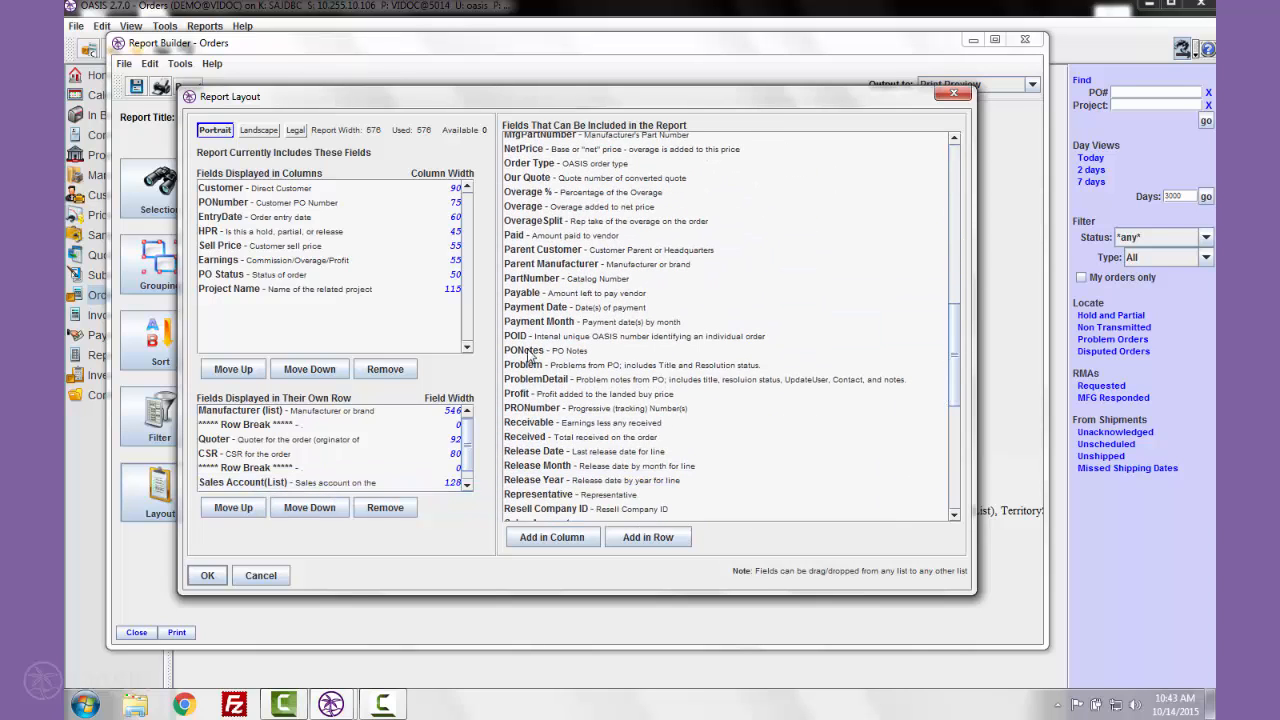
left_click_drag(532, 351, 218, 453)
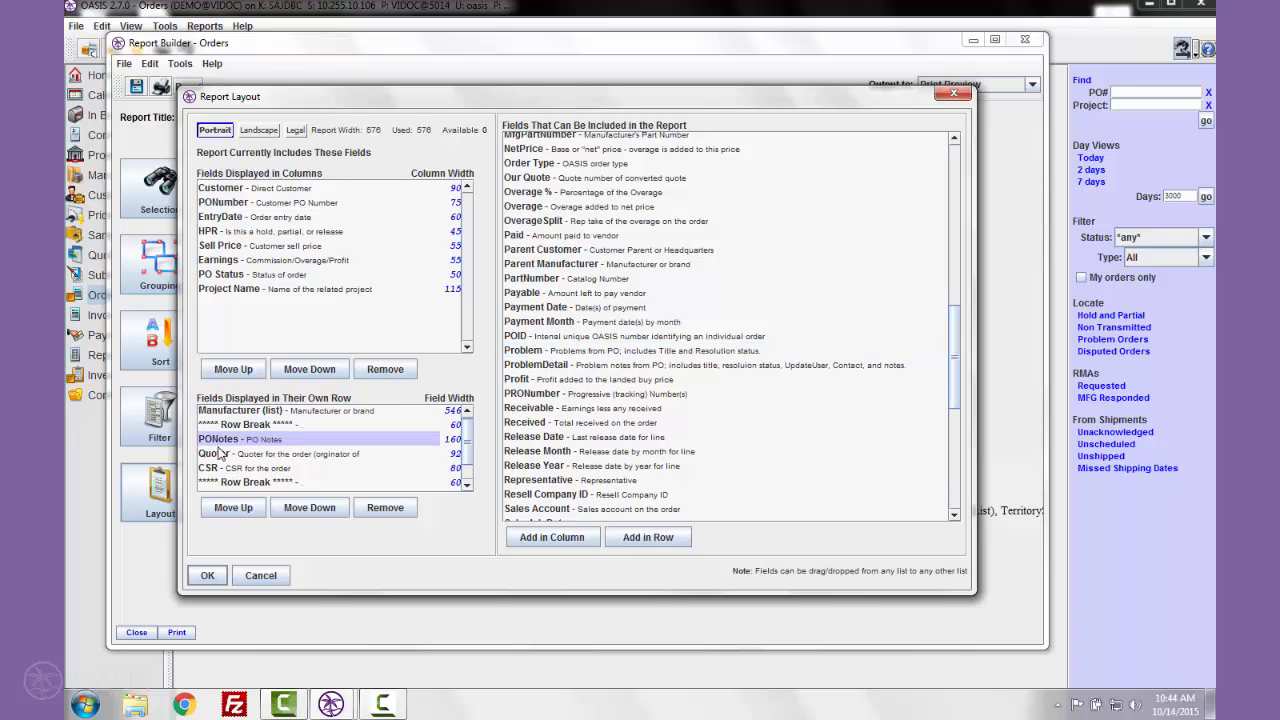
Step: Insert a Row Break between PONotes and Quoter in the row fields so PONotes gets its own row
left_click(251, 219)
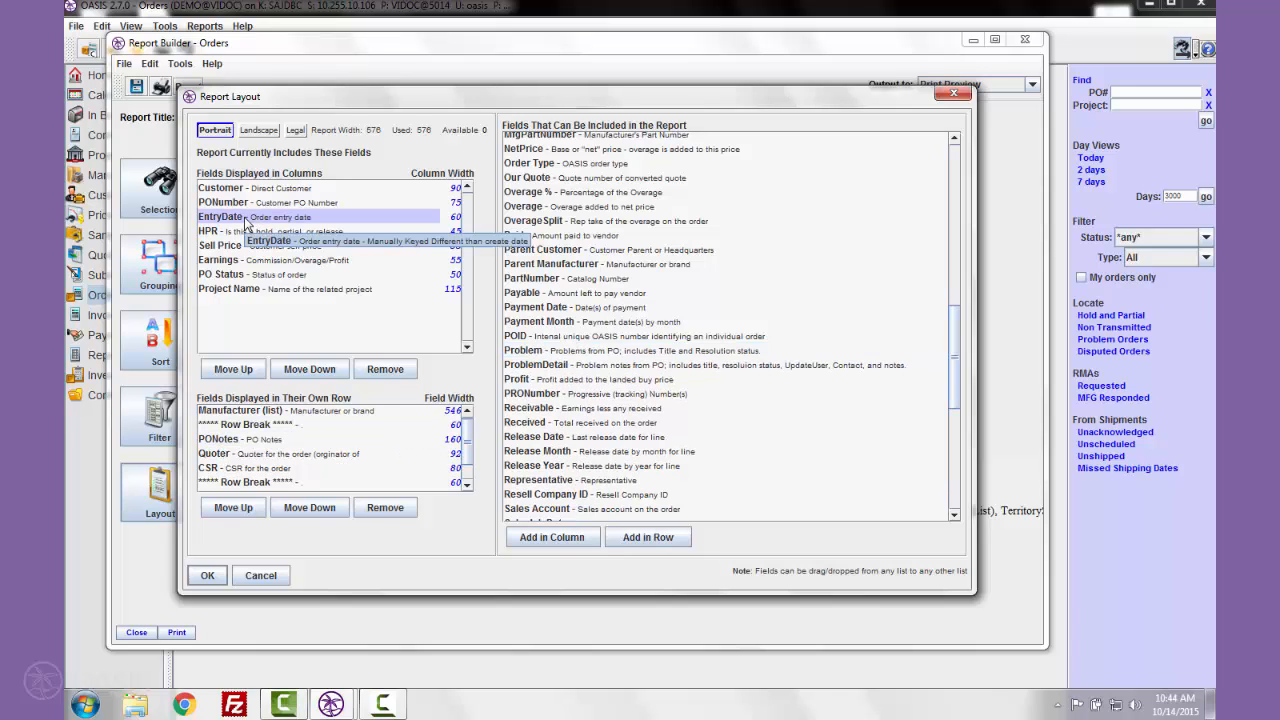
left_click(228, 455)
left_click(230, 424)
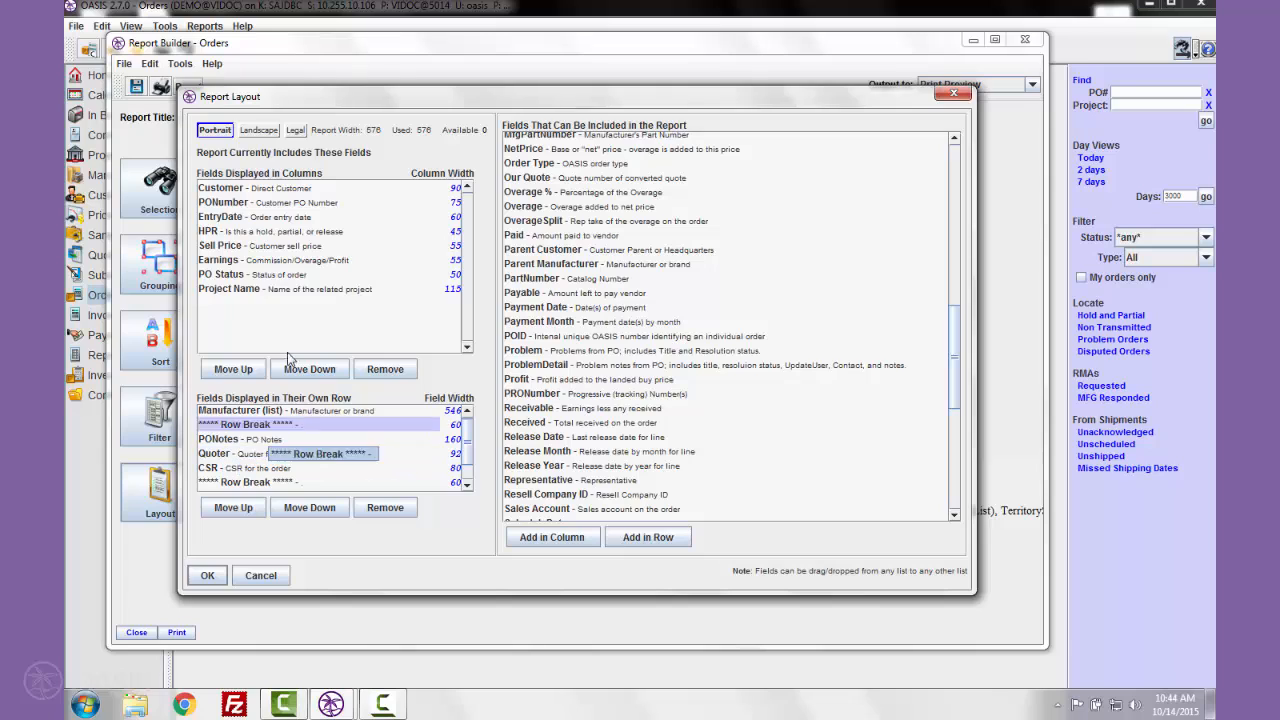
left_click(249, 260)
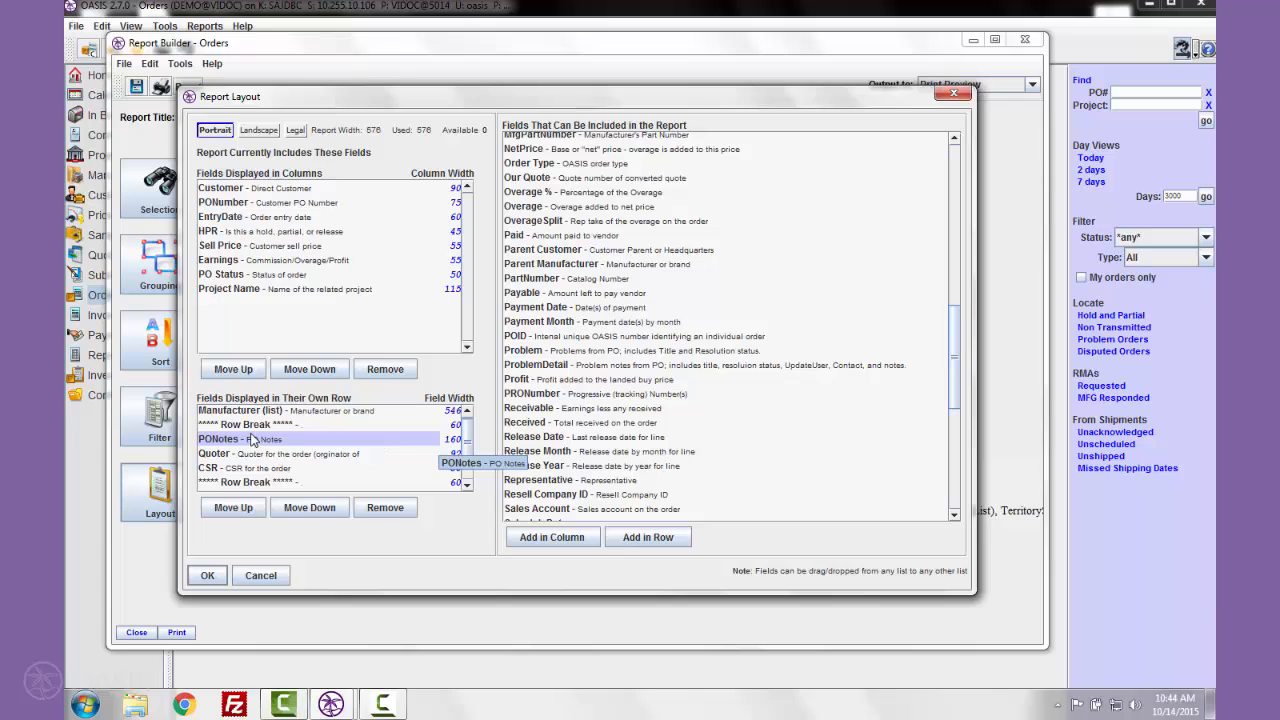
left_click_drag(955, 362, 972, 175)
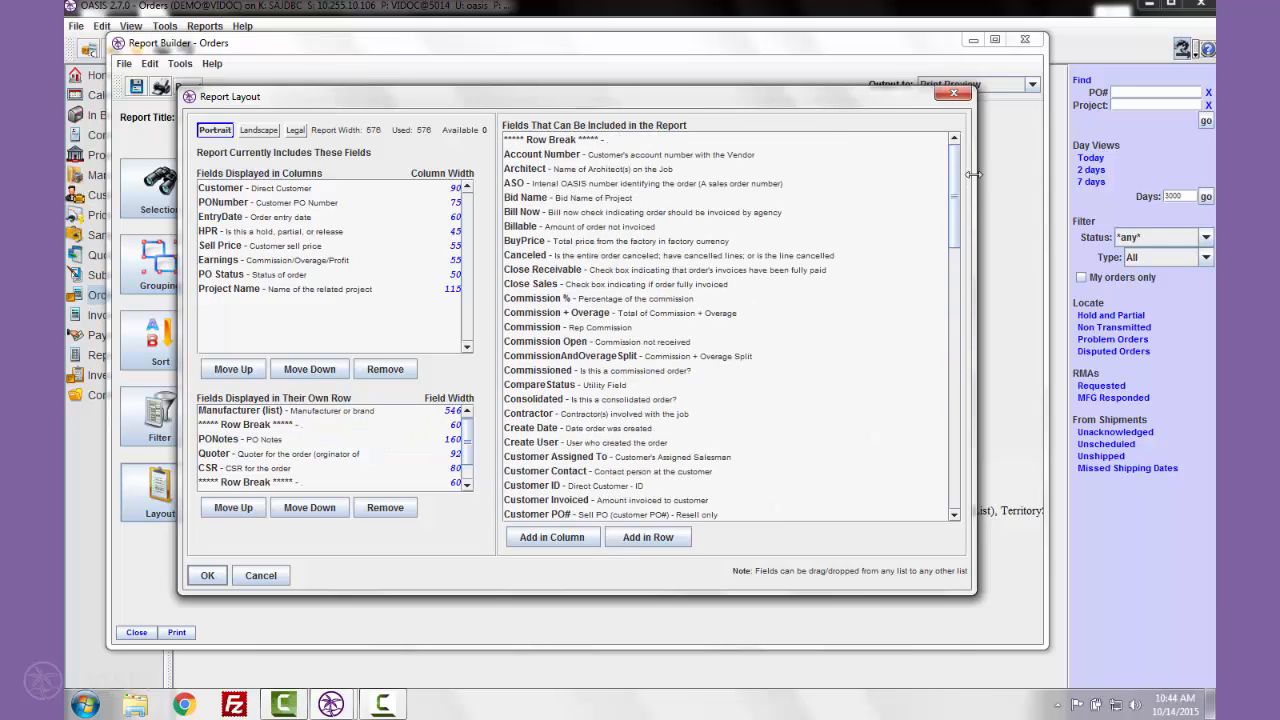
left_click_drag(538, 139, 222, 445)
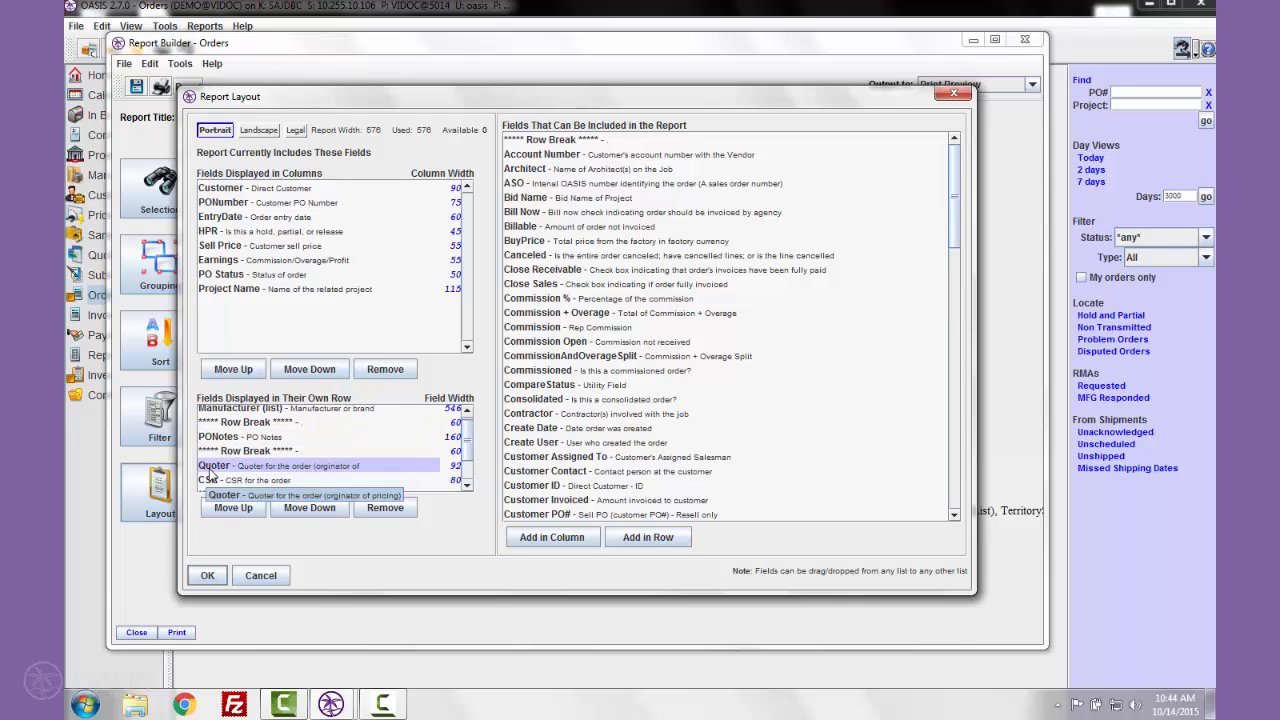
left_click(467, 485)
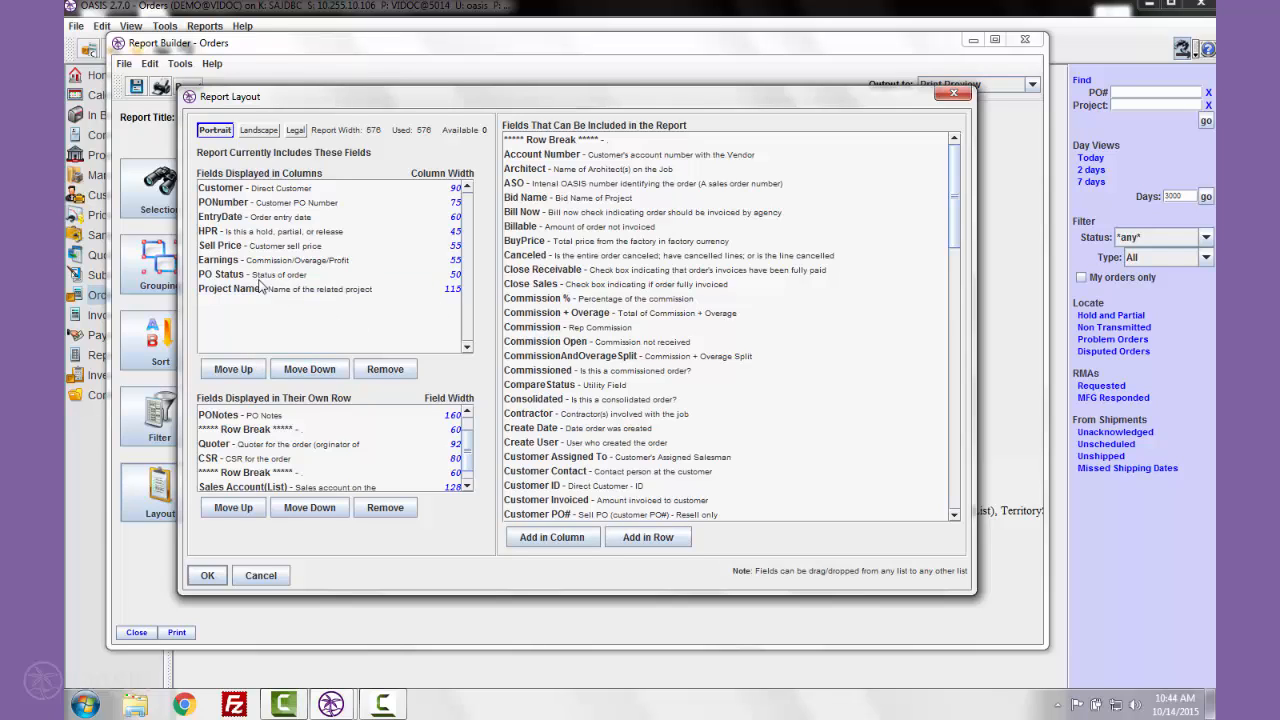
Step: Replace the Sell Price column with Commission + Overage in the column fields
left_click(237, 246)
left_click(411, 375)
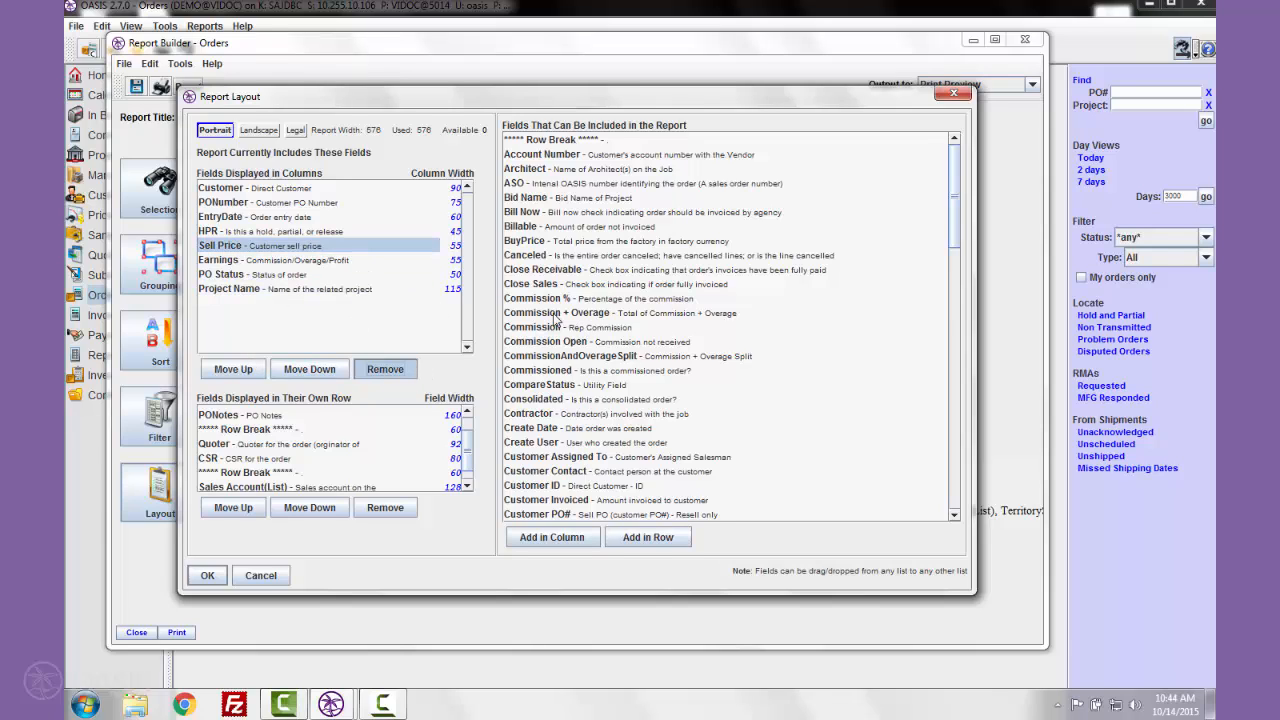
left_click(522, 314)
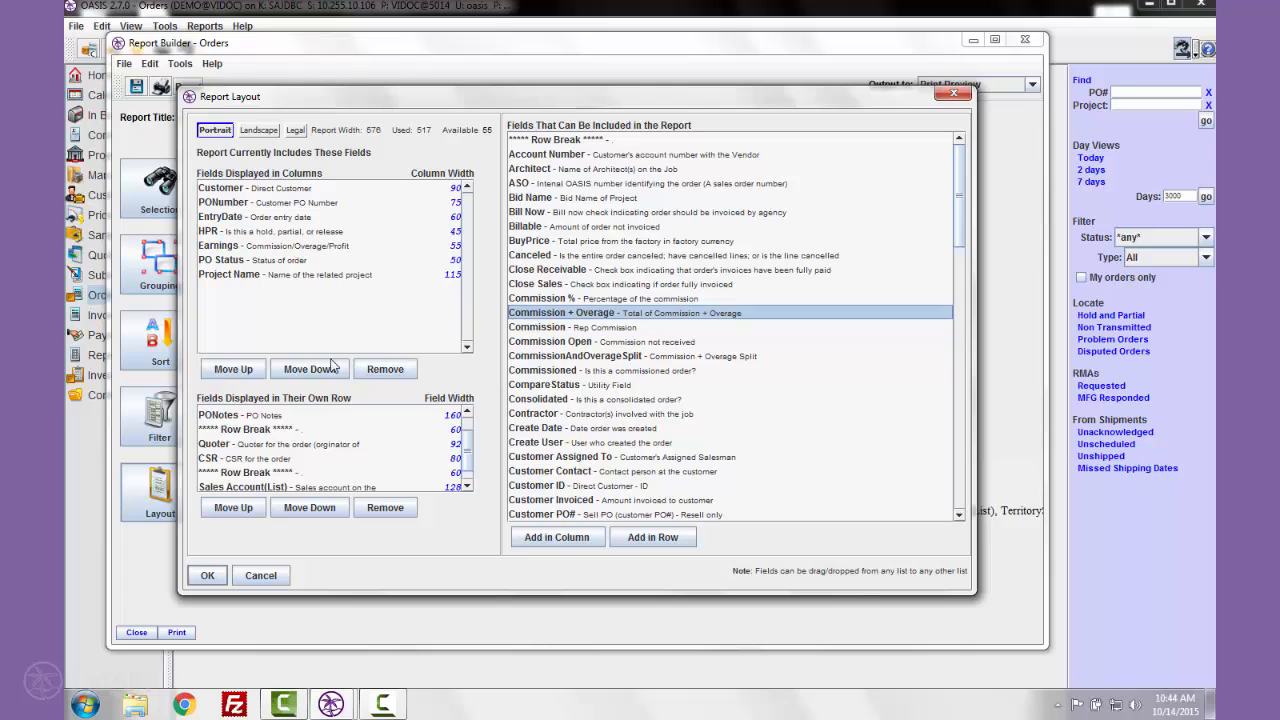
left_click(558, 540)
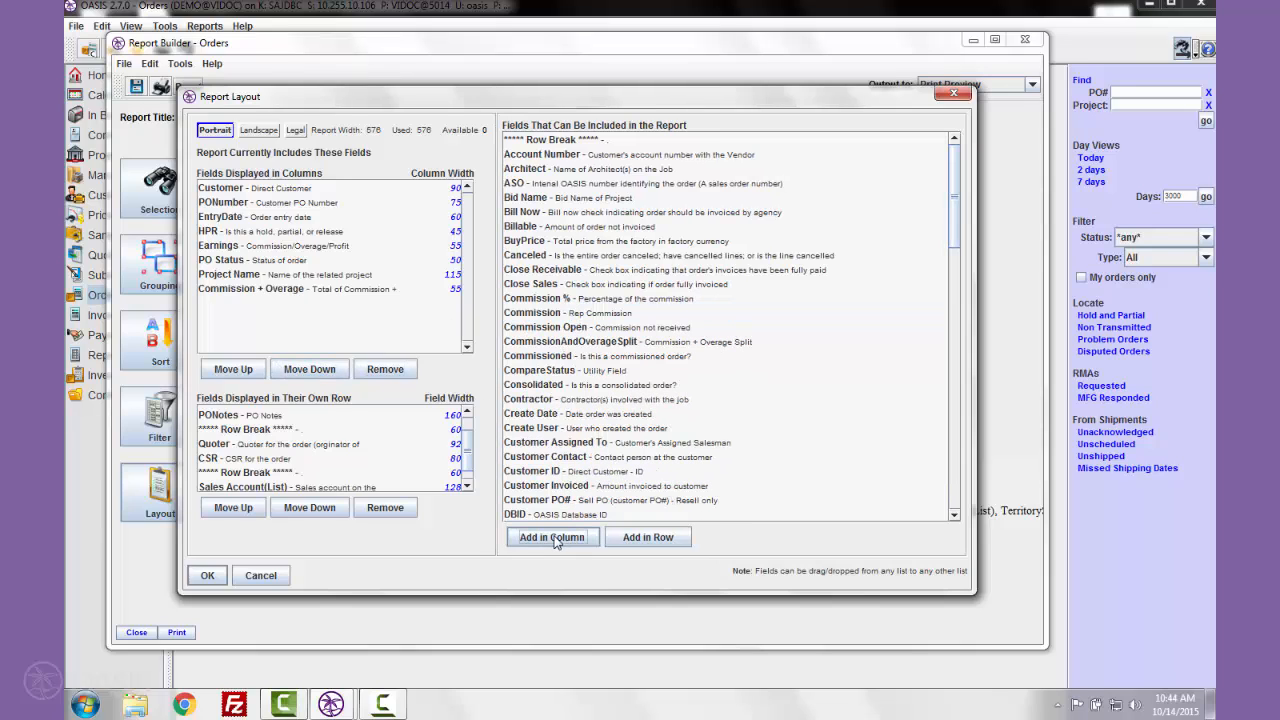
Step: Add CompareStatus as a column and remove EntryDate, keeping the report in Portrait orientation
left_click_drag(540, 376, 330, 319)
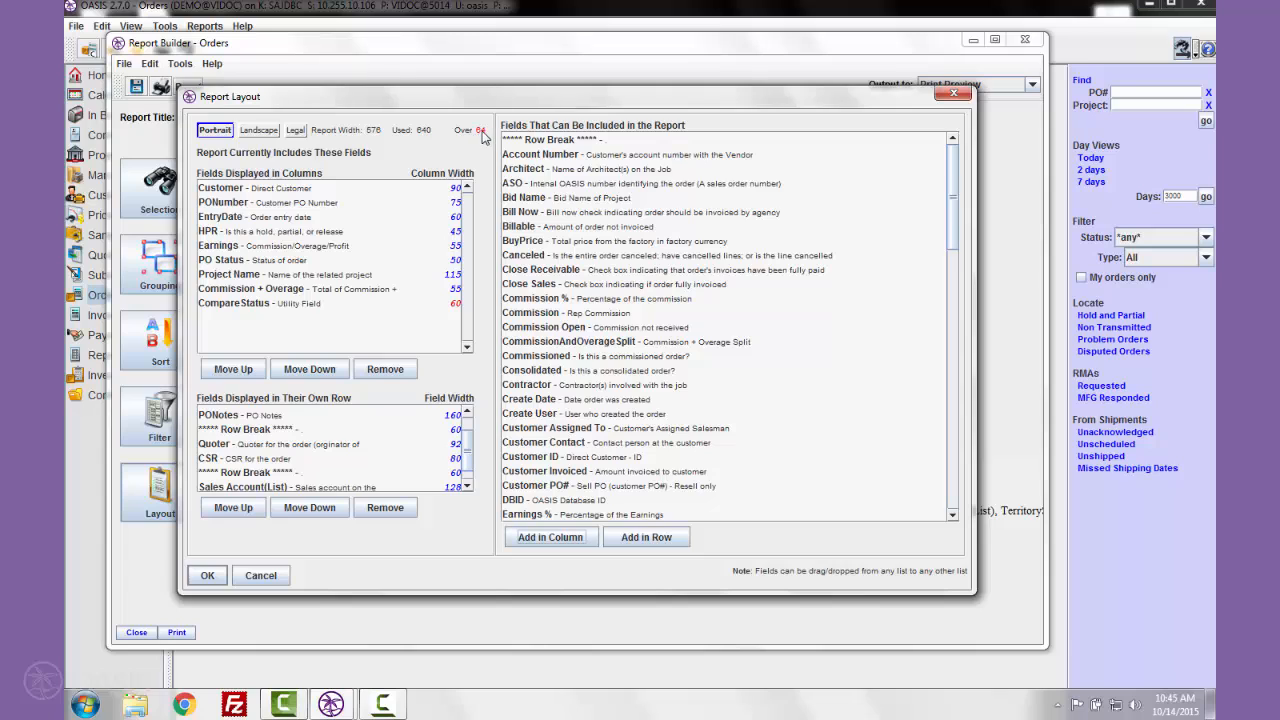
left_click(258, 131)
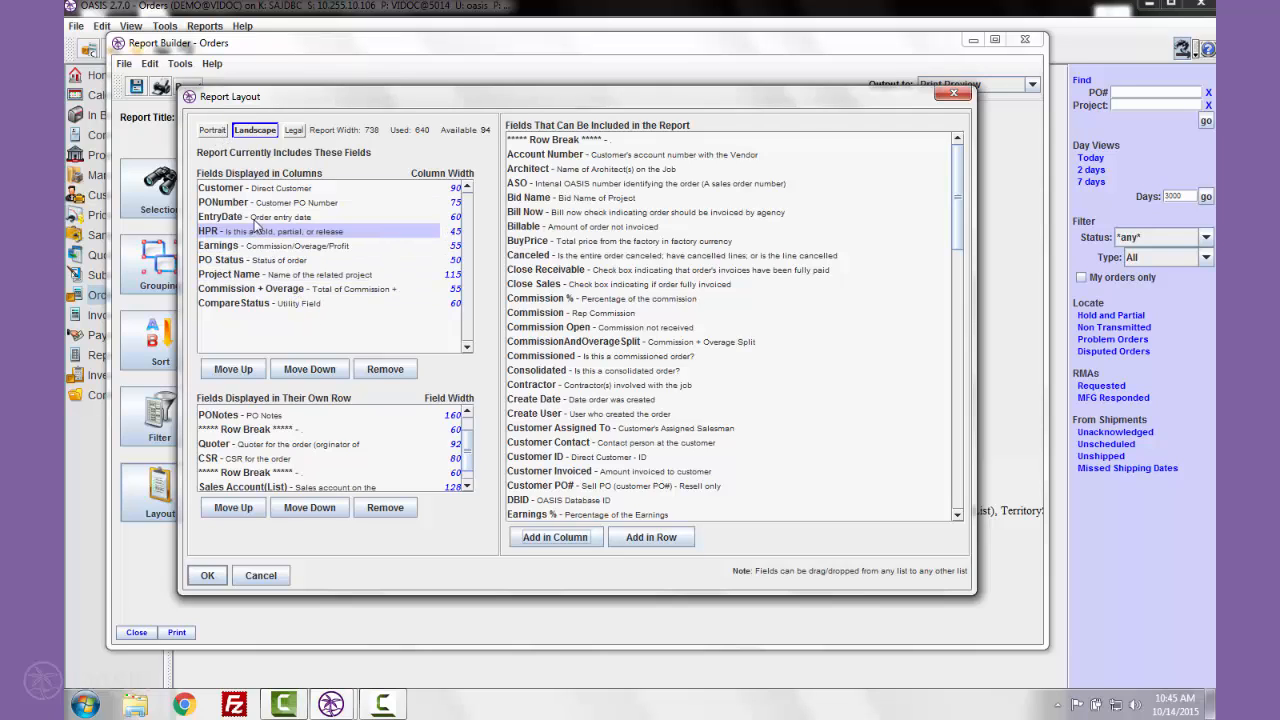
left_click(210, 130)
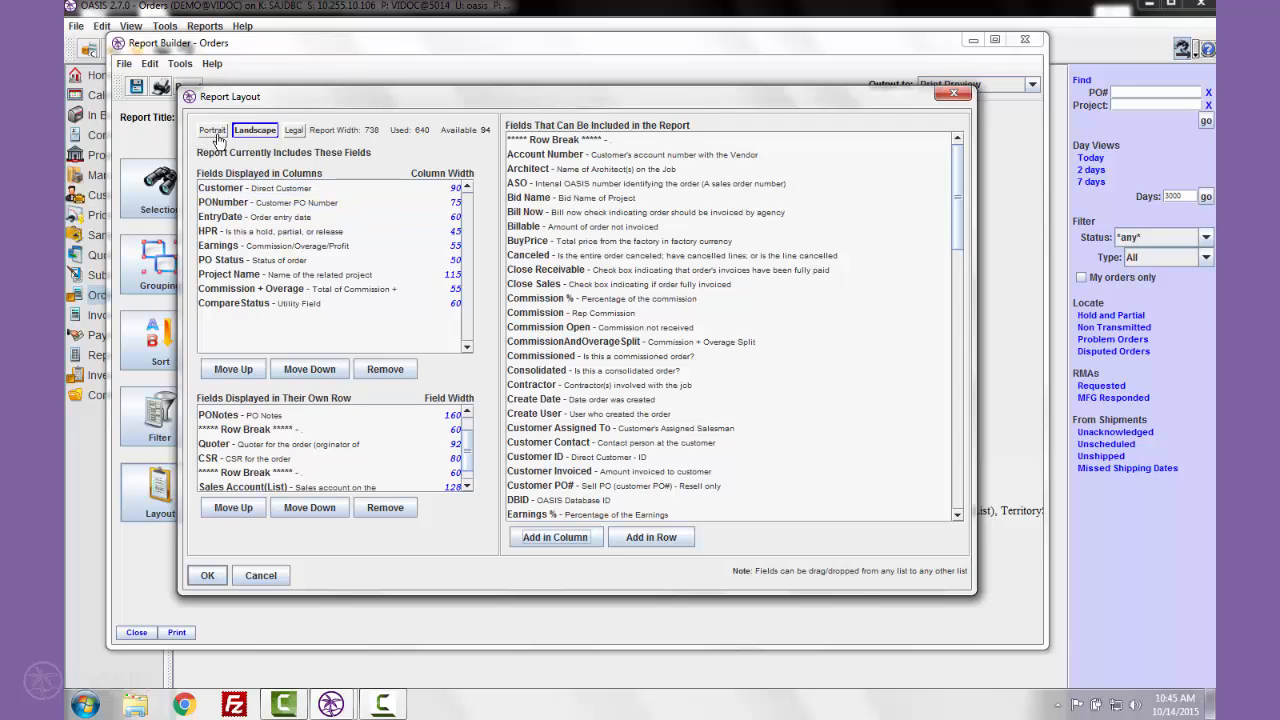
left_click(222, 217)
left_click(385, 369)
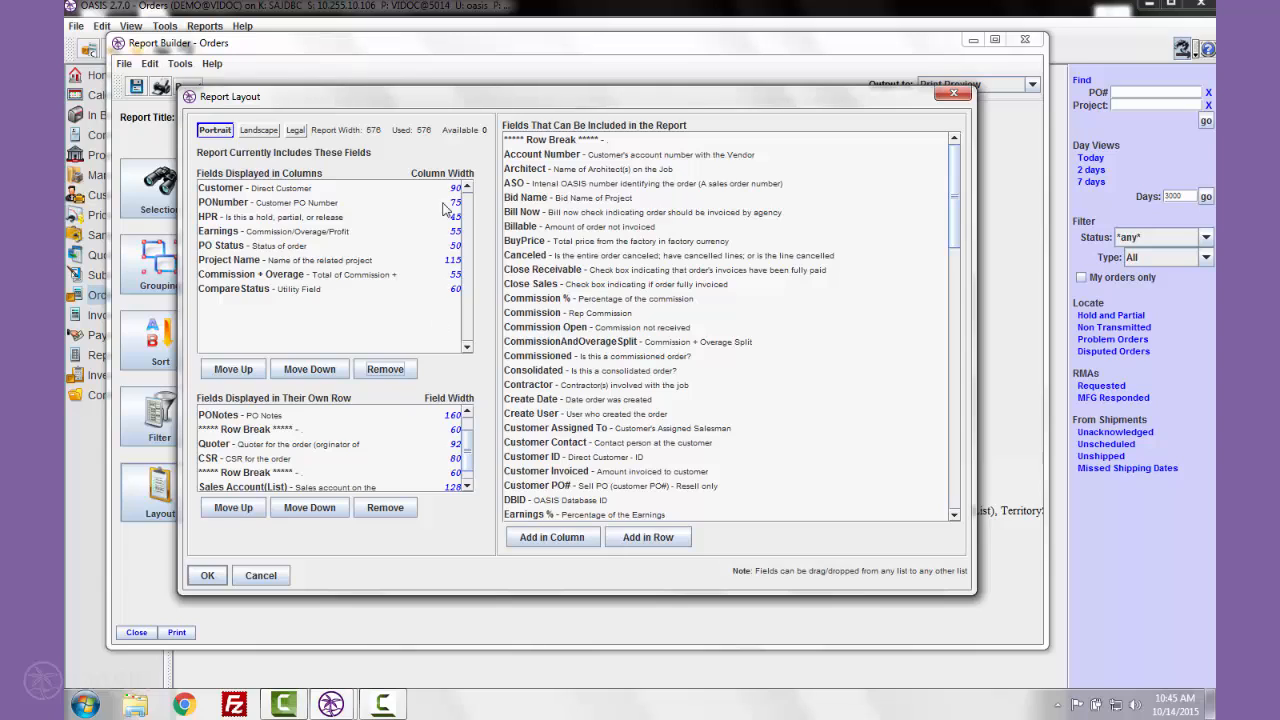
Step: Set the Project Name column width to 100 and accept the report layout
double_click(452, 265)
left_click(440, 235)
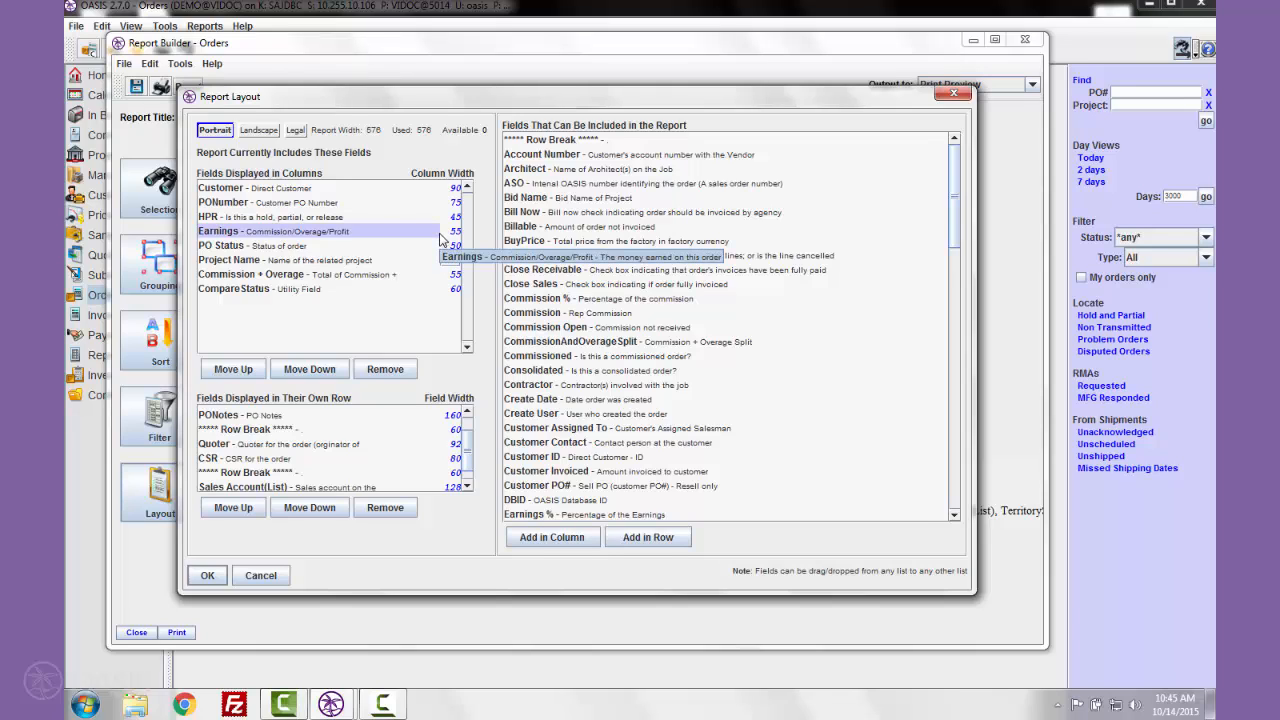
left_click(388, 293)
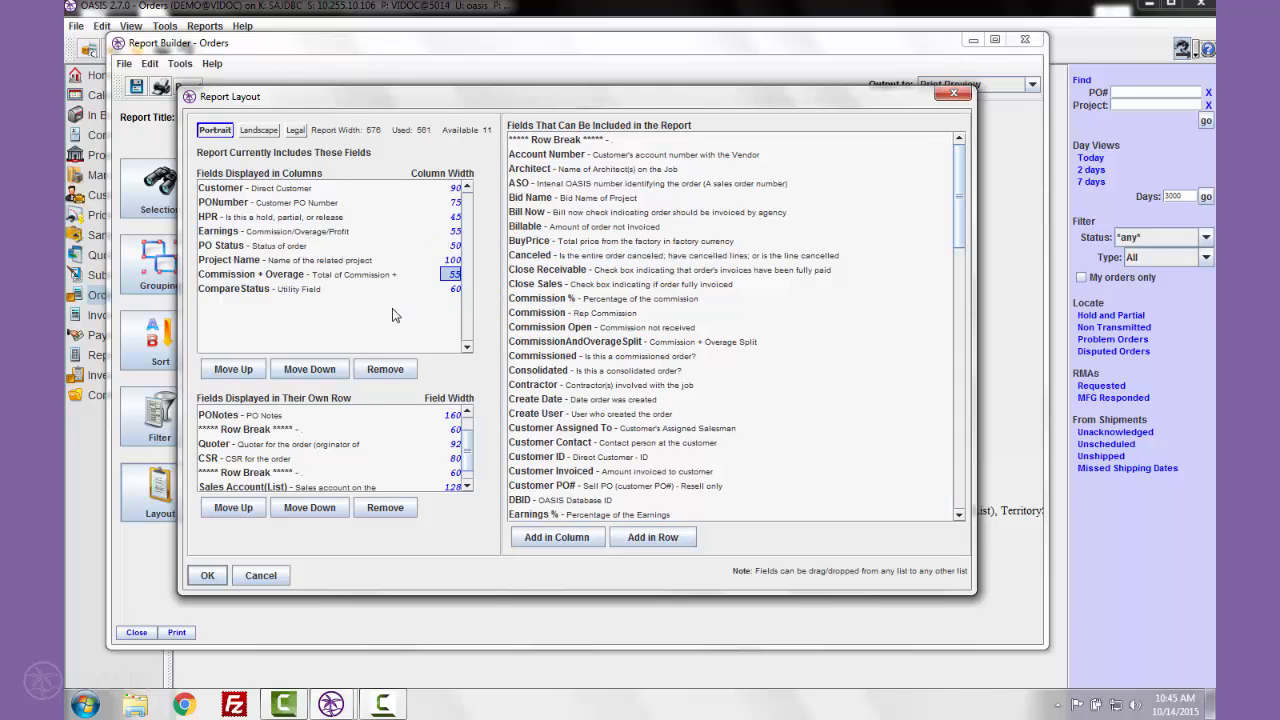
left_click(207, 577)
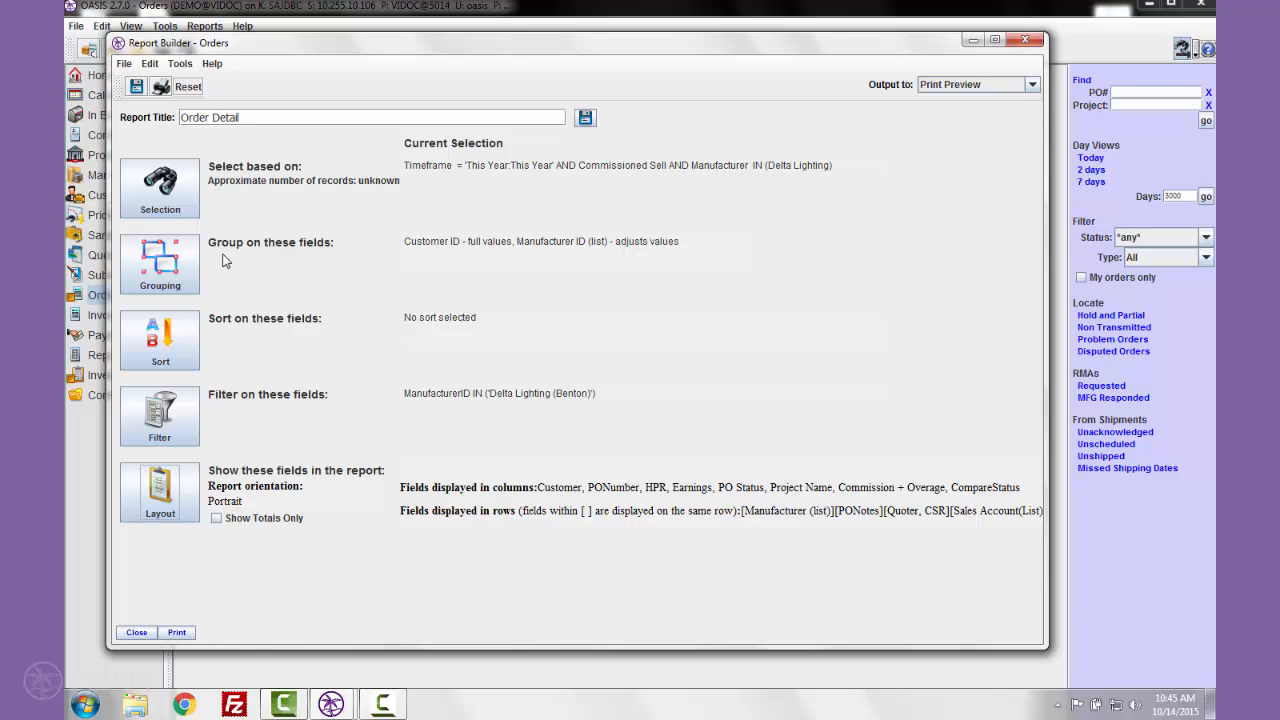
Step: Remove Delta Lighting (Benton) from the Manufacturer criterion in the Parties section of the order selection criteria
left_click(160, 185)
left_click(699, 159)
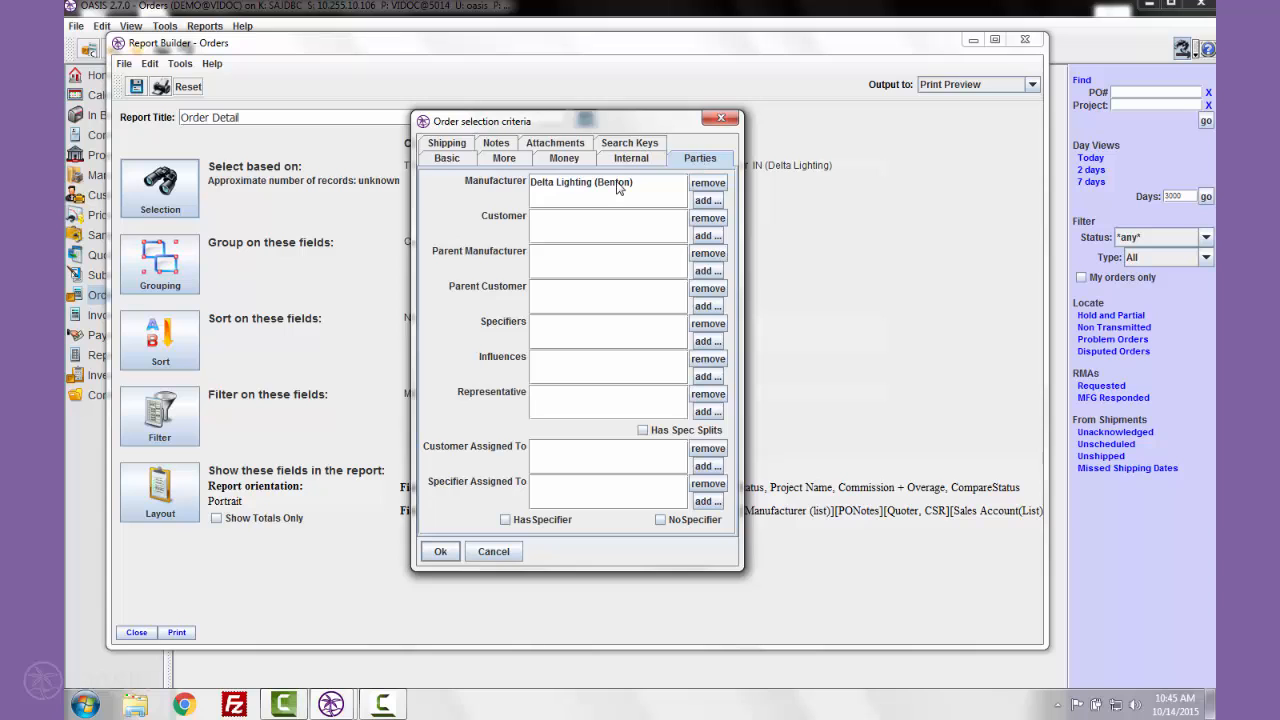
left_click(590, 188)
left_click(708, 183)
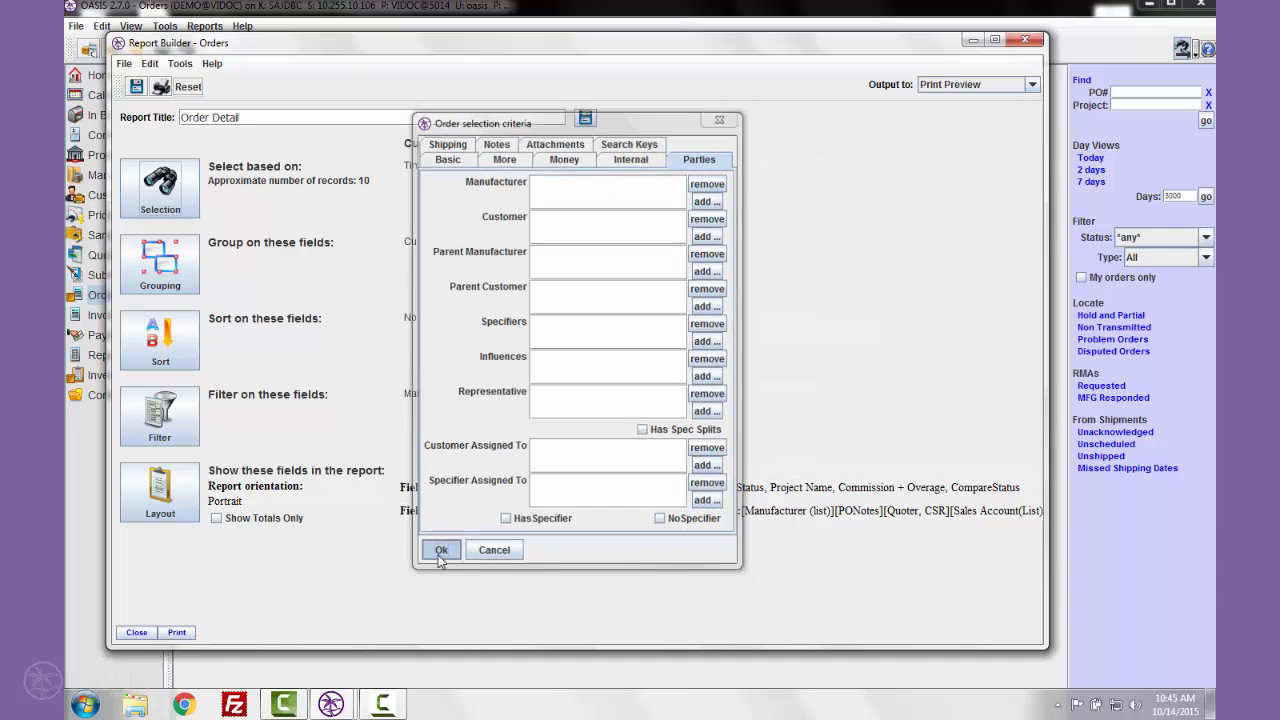
left_click(440, 551)
Step: Remove Delta Lighting (Benton) from the report's Manufacturer filter
left_click(160, 415)
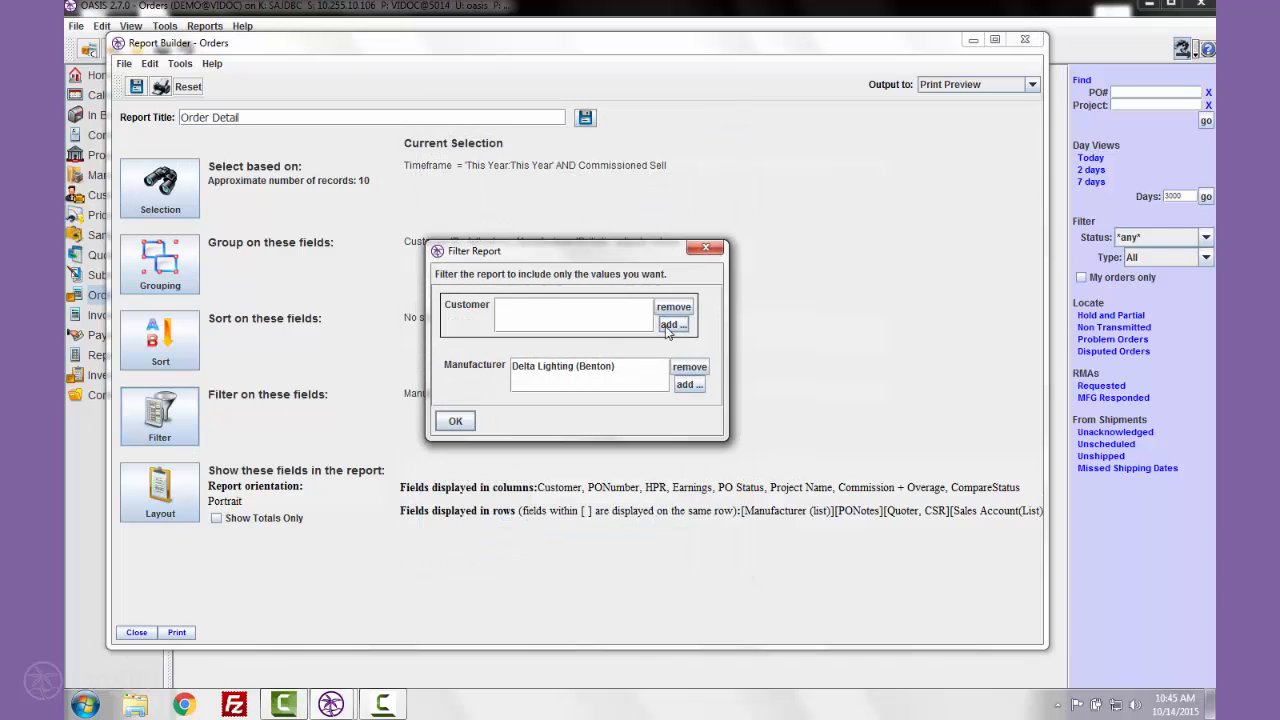
left_click(590, 366)
left_click(700, 368)
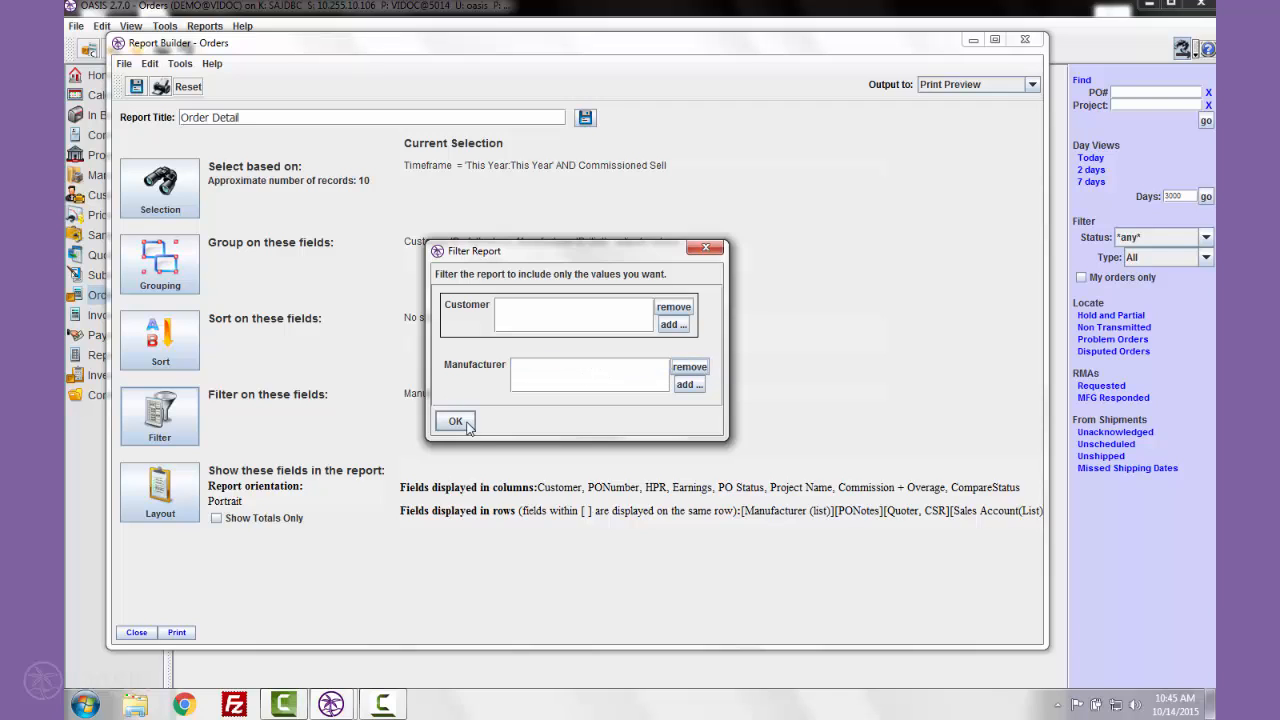
left_click(466, 421)
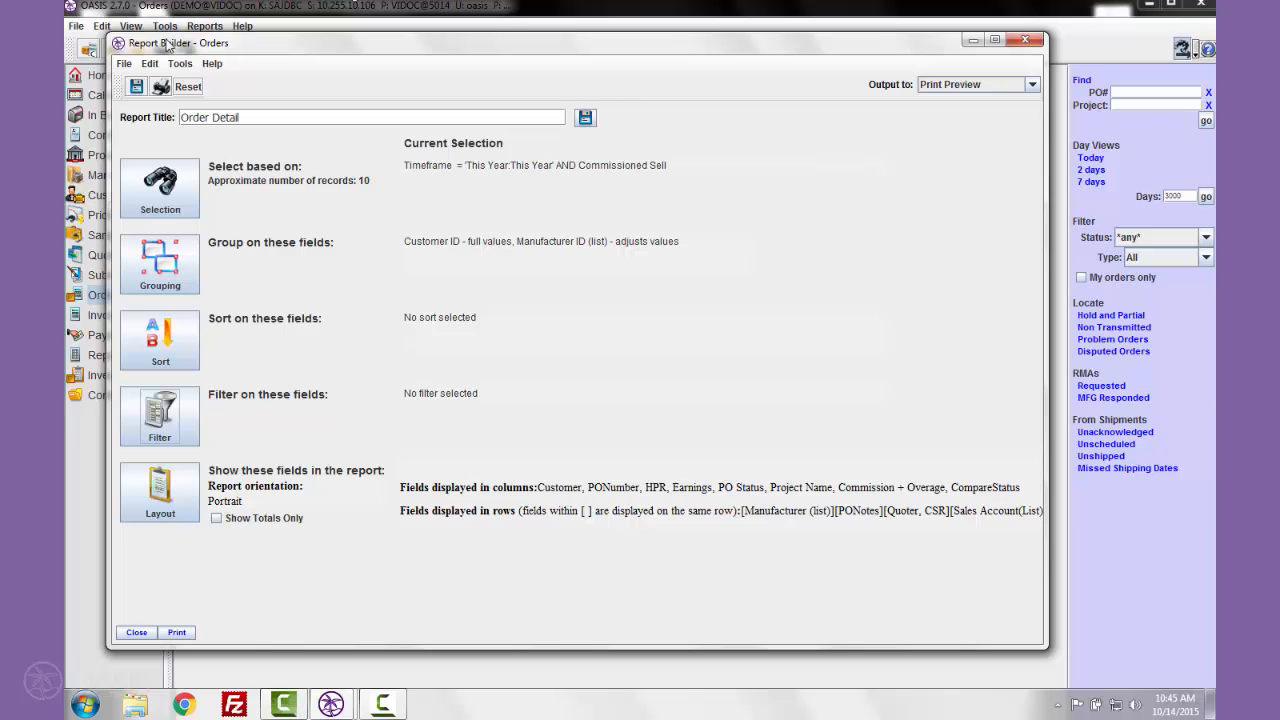
Step: Preview the Order Detail report with full details and again with Show Totals Only enabled, closing each preview
left_click(160, 87)
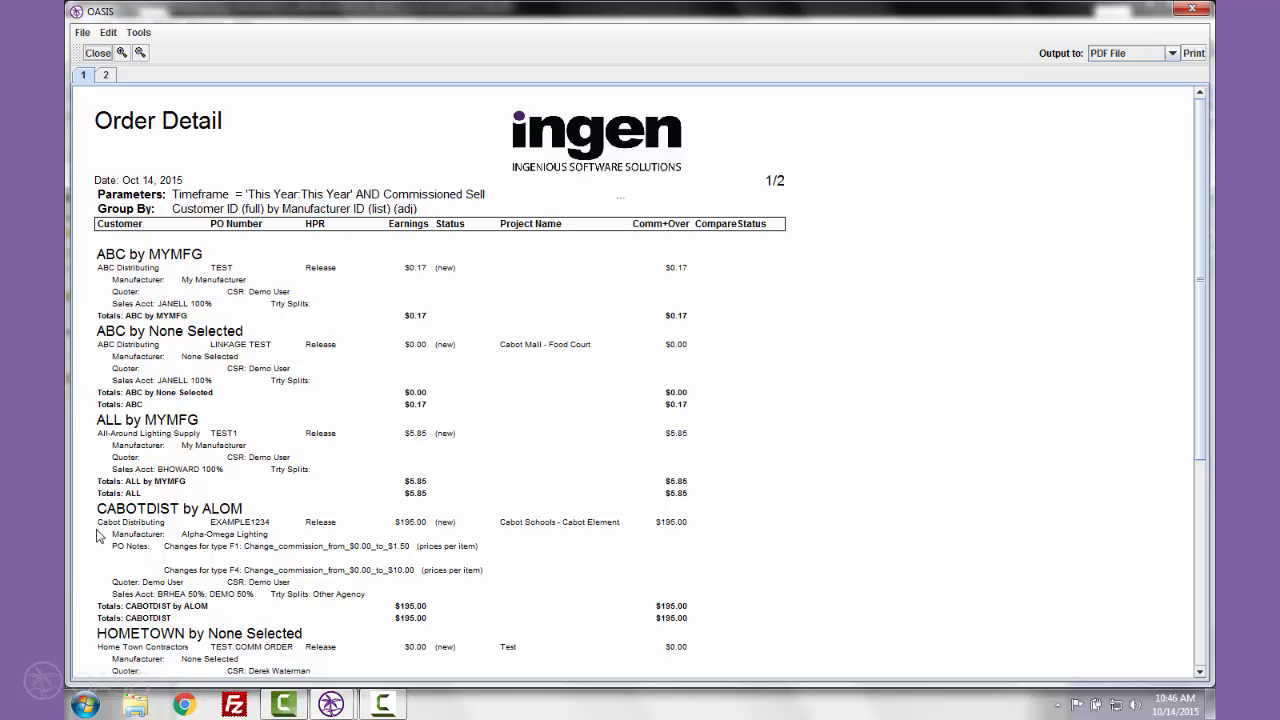
left_click(97, 53)
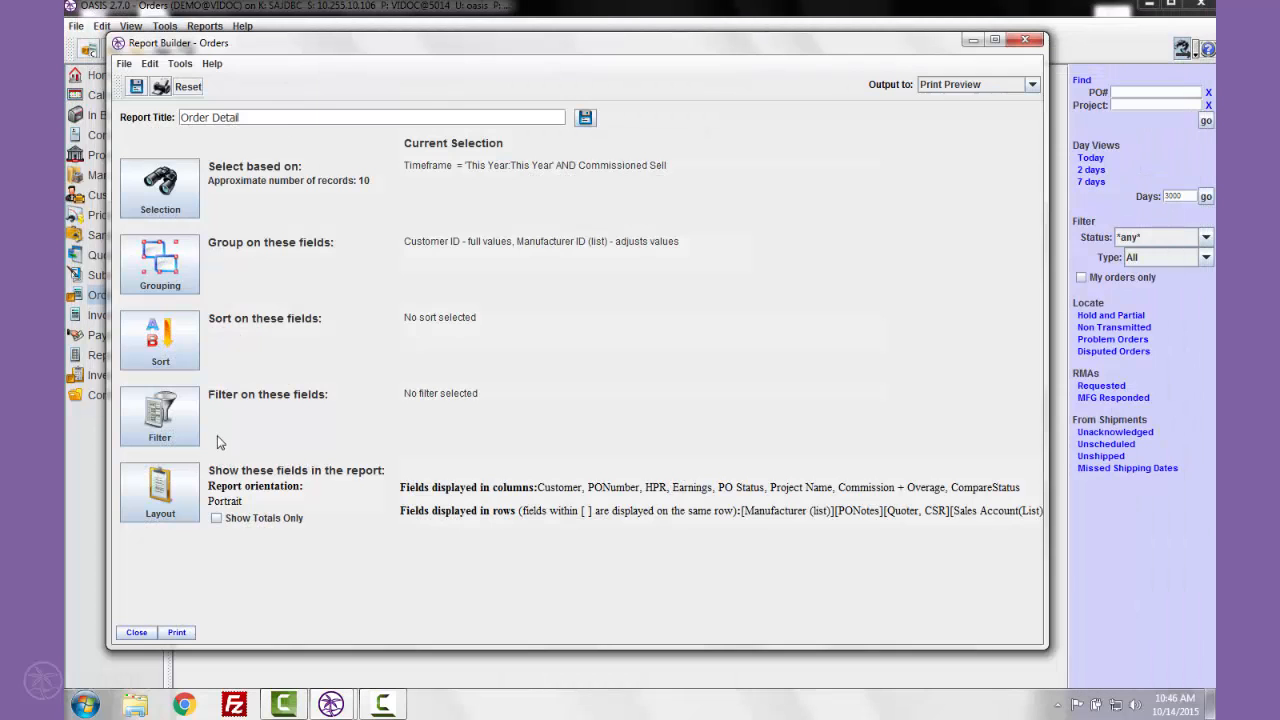
left_click(217, 519)
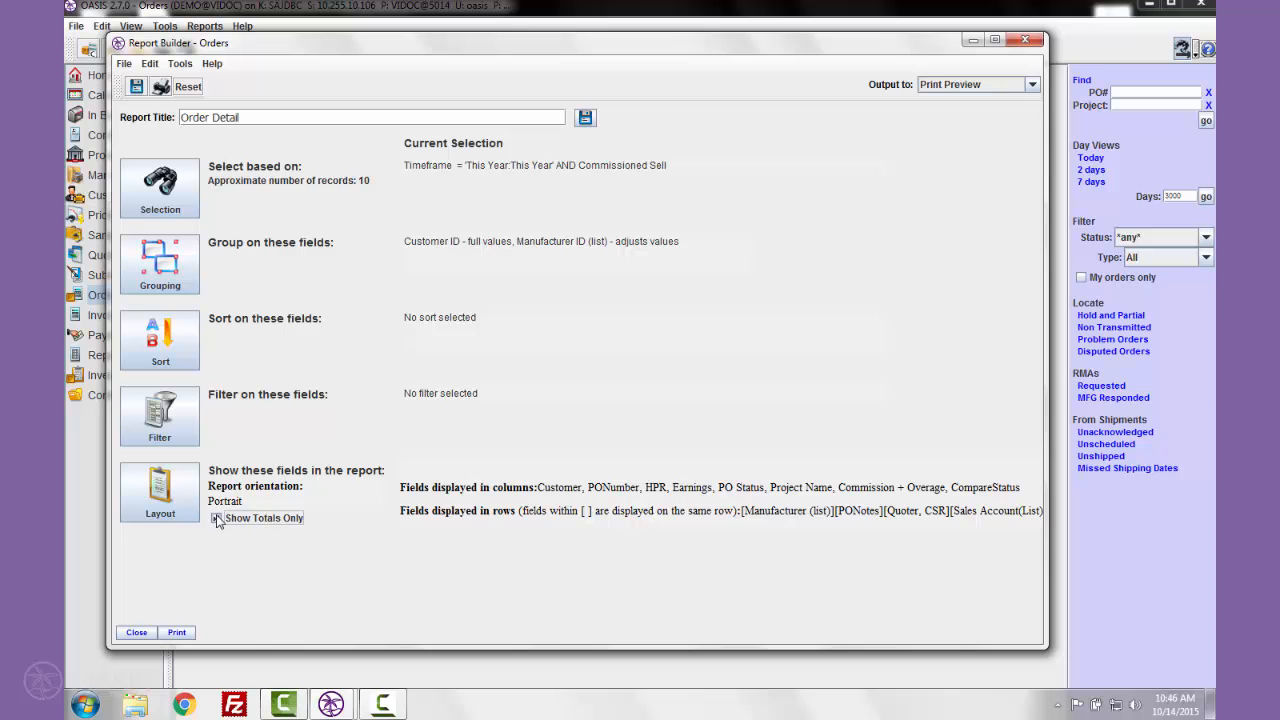
left_click(163, 89)
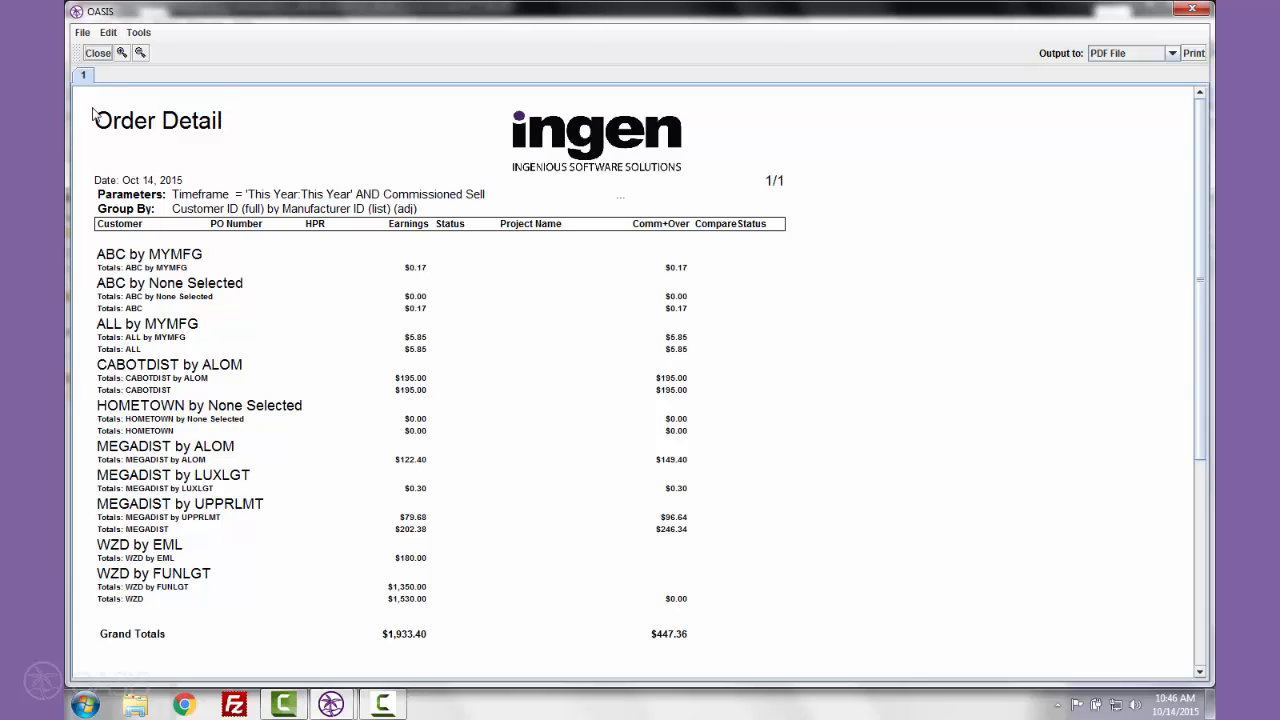
left_click(97, 53)
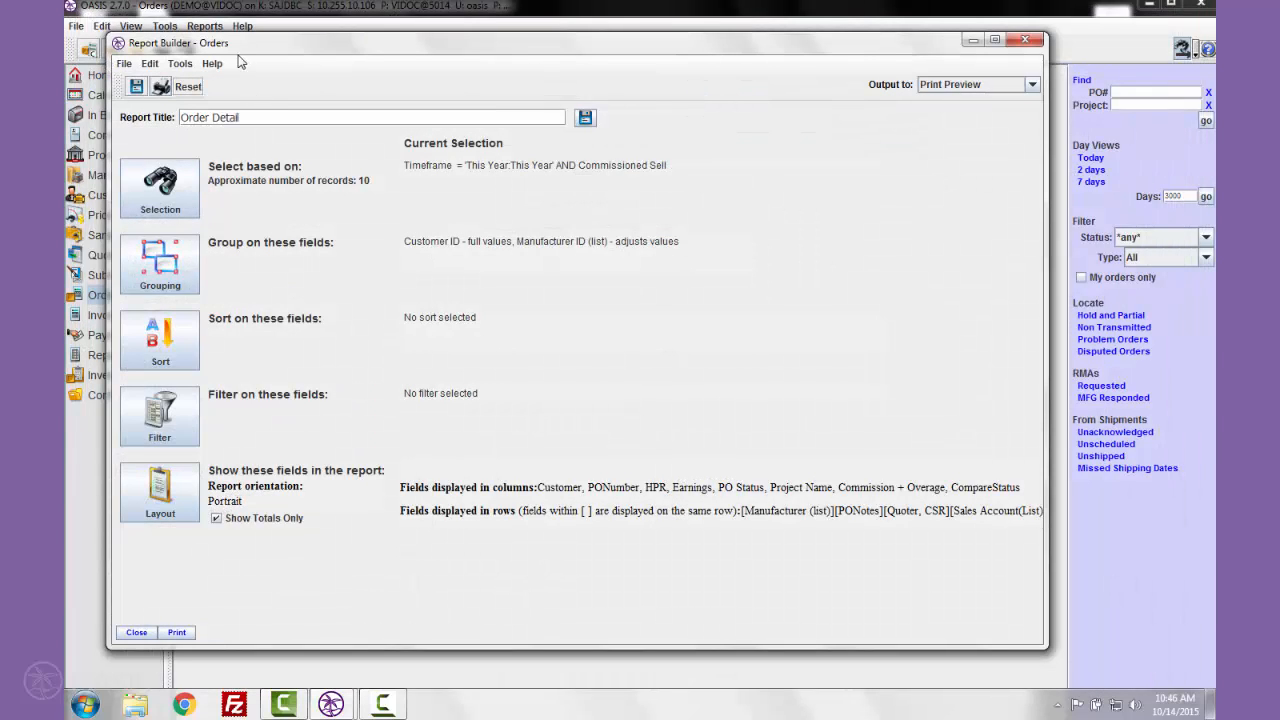